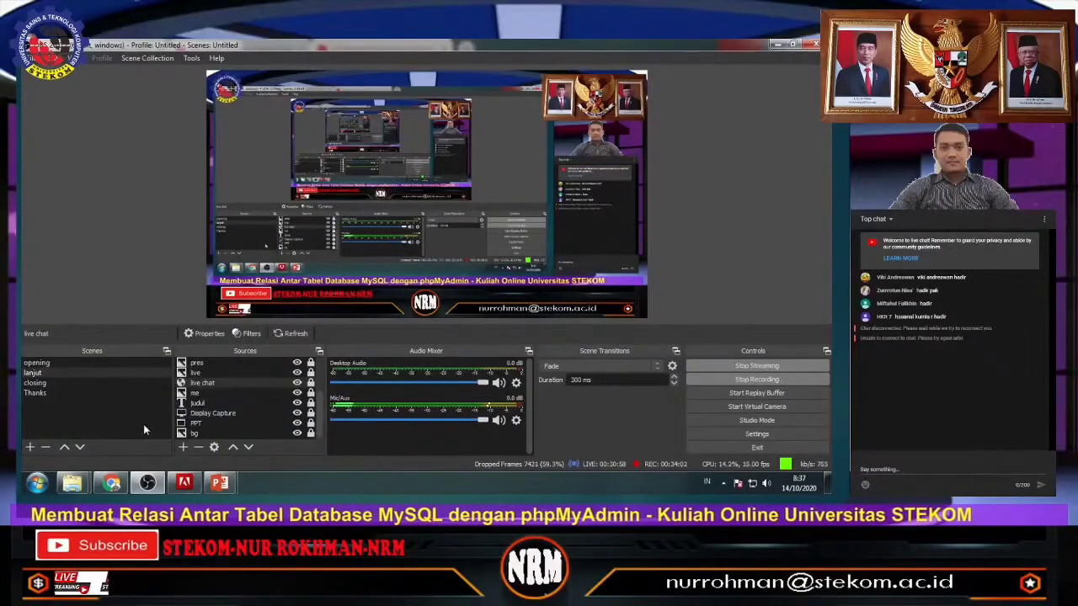
left_click(544, 271)
left_click_drag(546, 273, 566, 278)
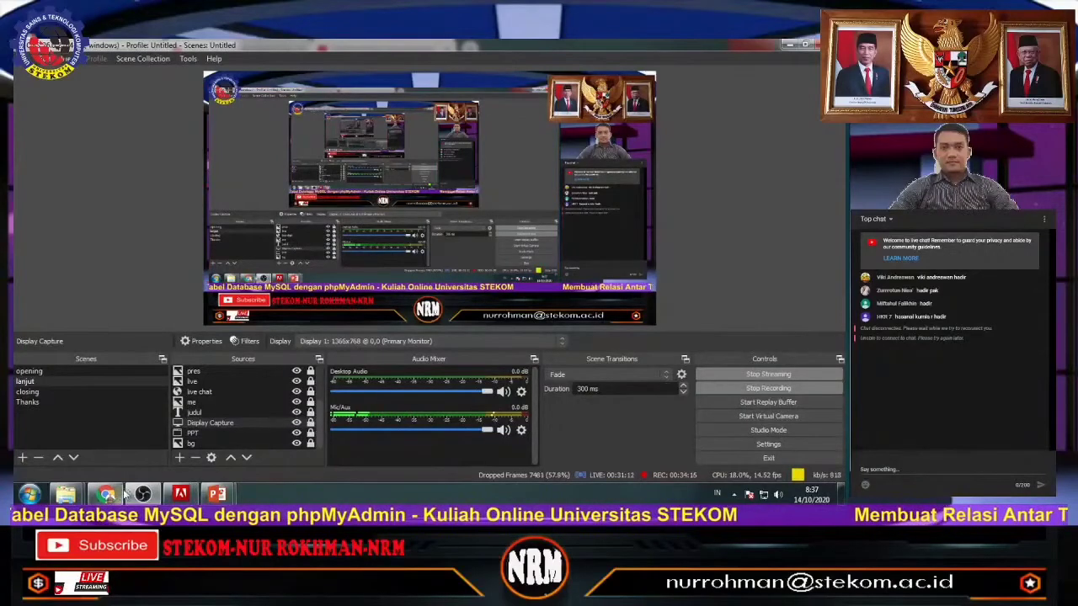
Bring up Chrome, search the installed programs for xampp and launch the XAMPP Control Panel
left_click(30, 496)
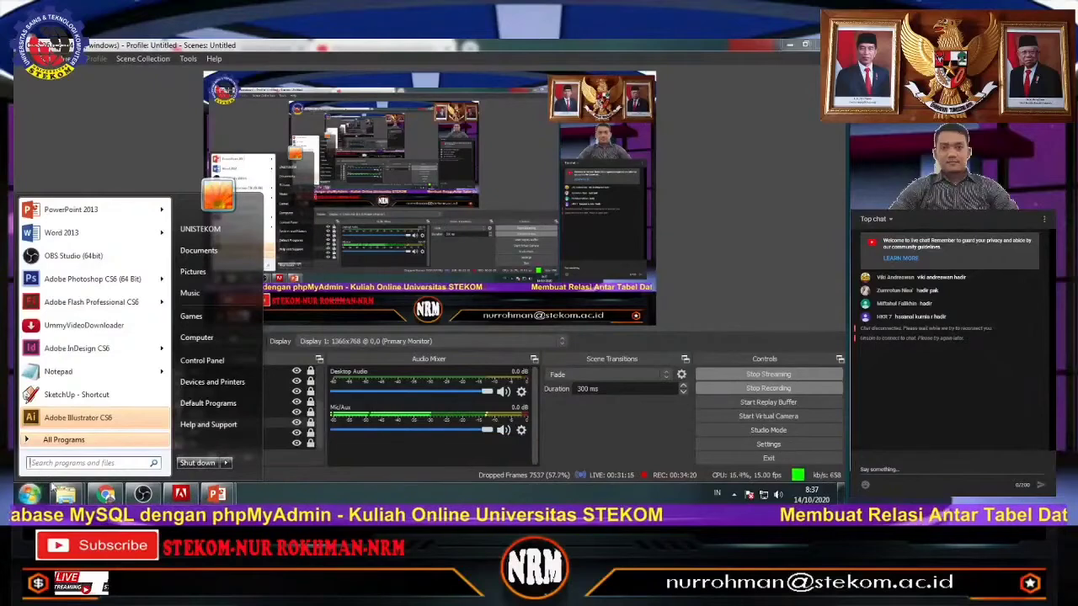
left_click(106, 495)
left_click(30, 495)
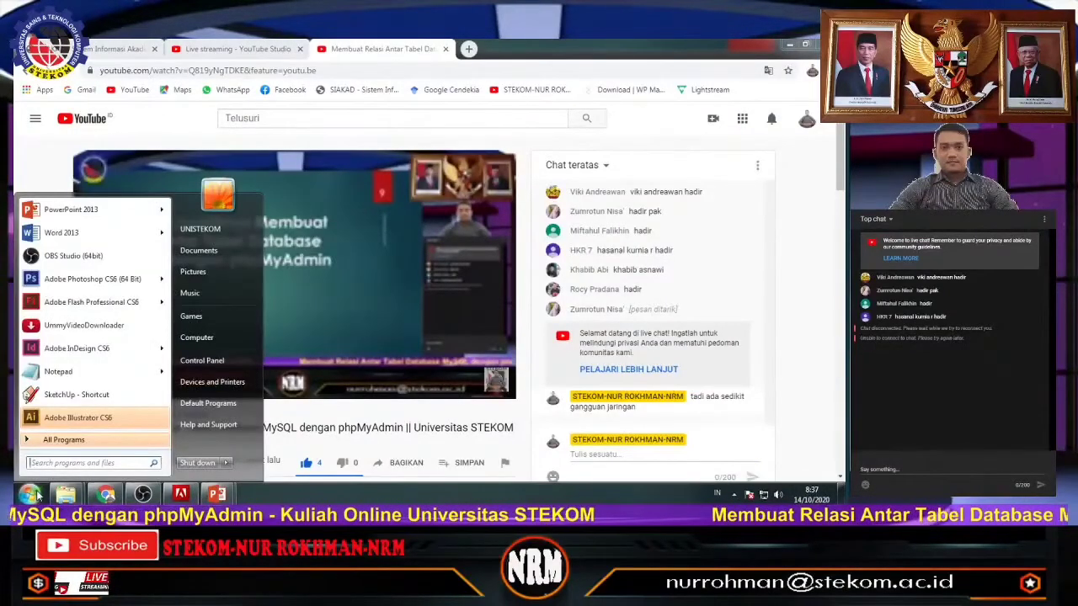
type("xampp")
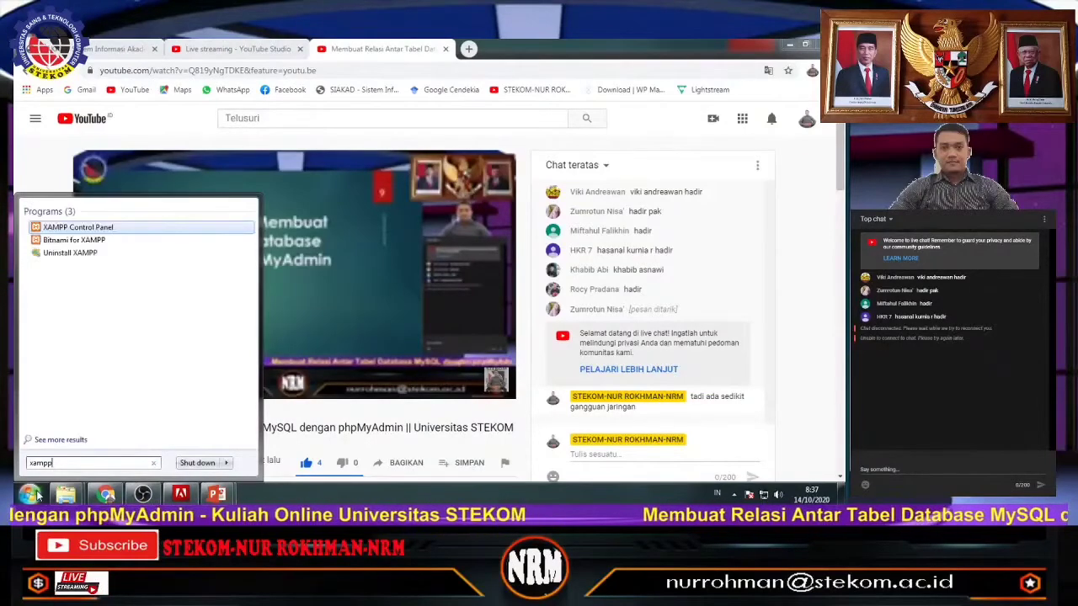
left_click(86, 229)
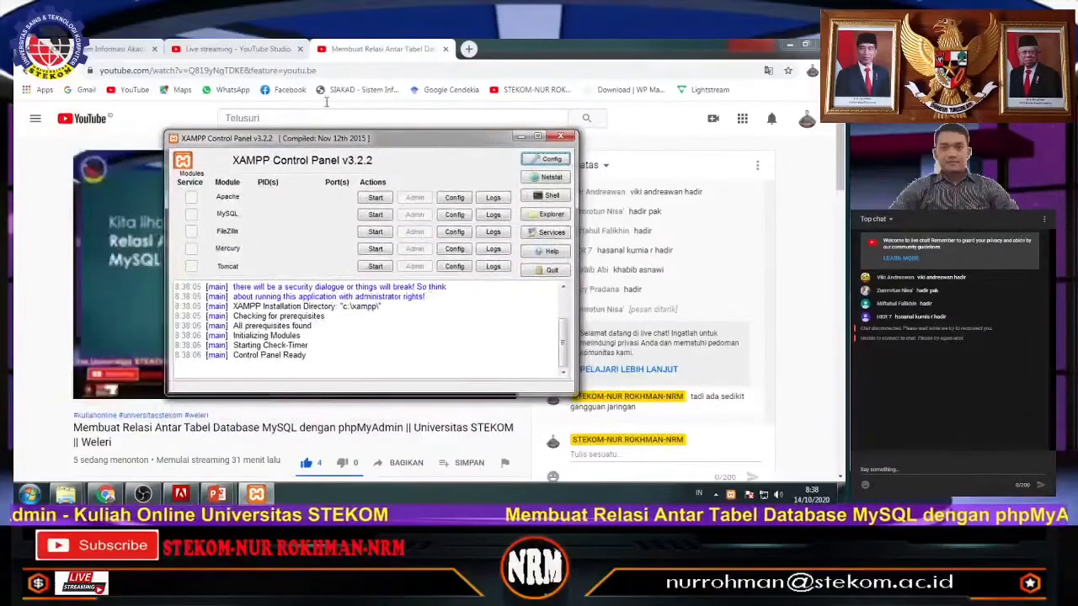
Start the Apache and MySQL modules in the XAMPP Control Panel and minimize its window
left_click(210, 53)
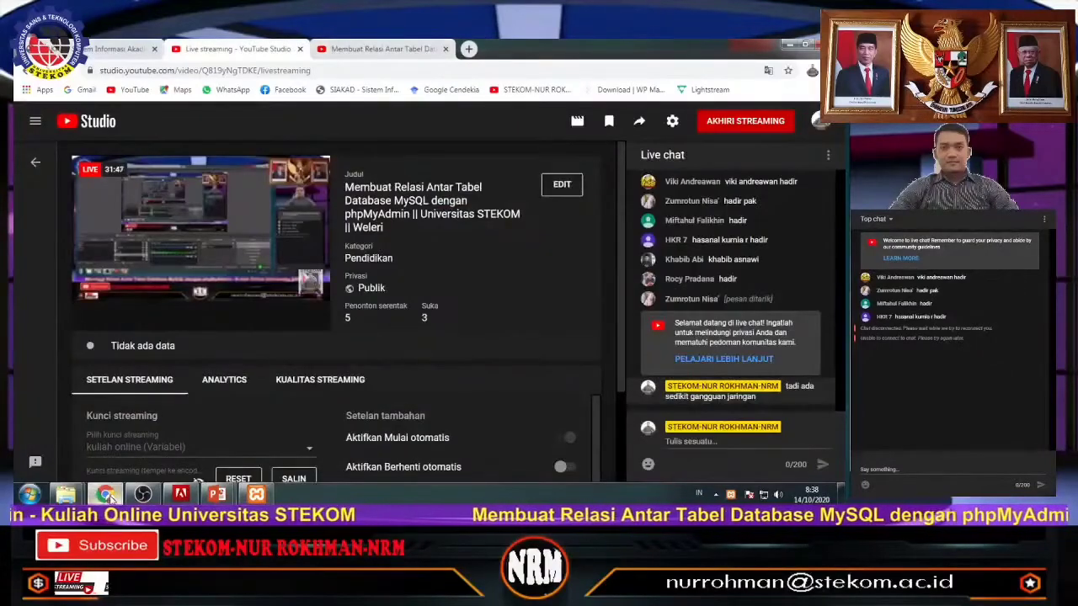
mouse_move(217, 495)
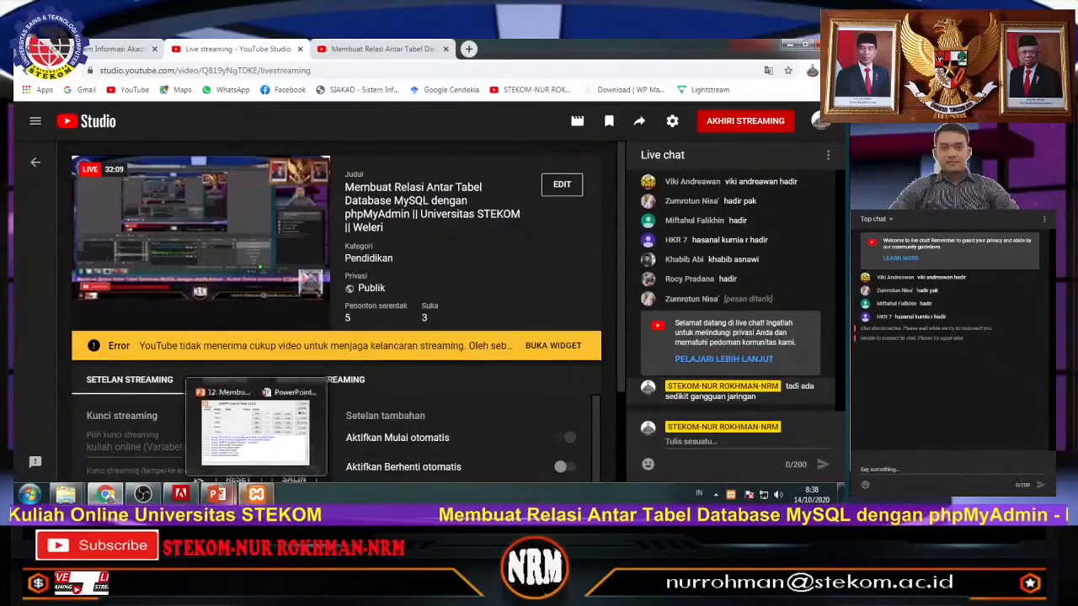
left_click(256, 495)
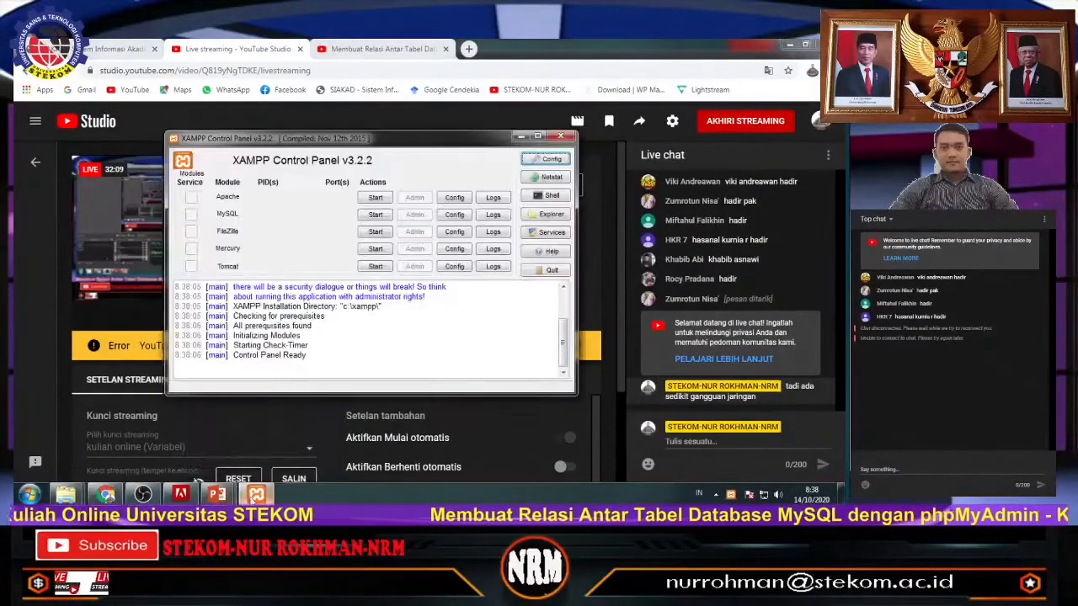
left_click(382, 200)
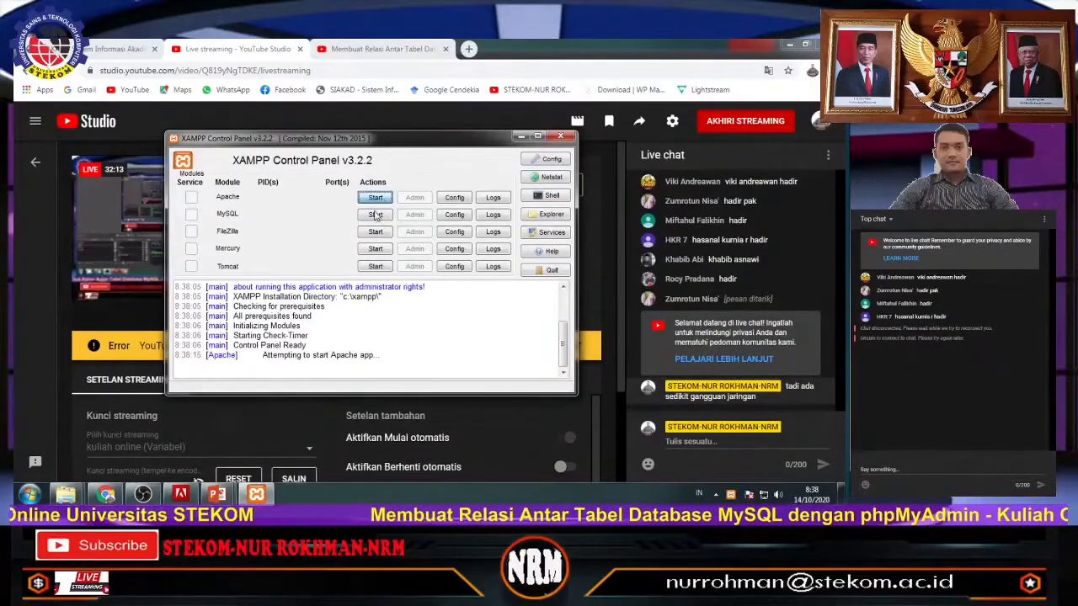
left_click(376, 215)
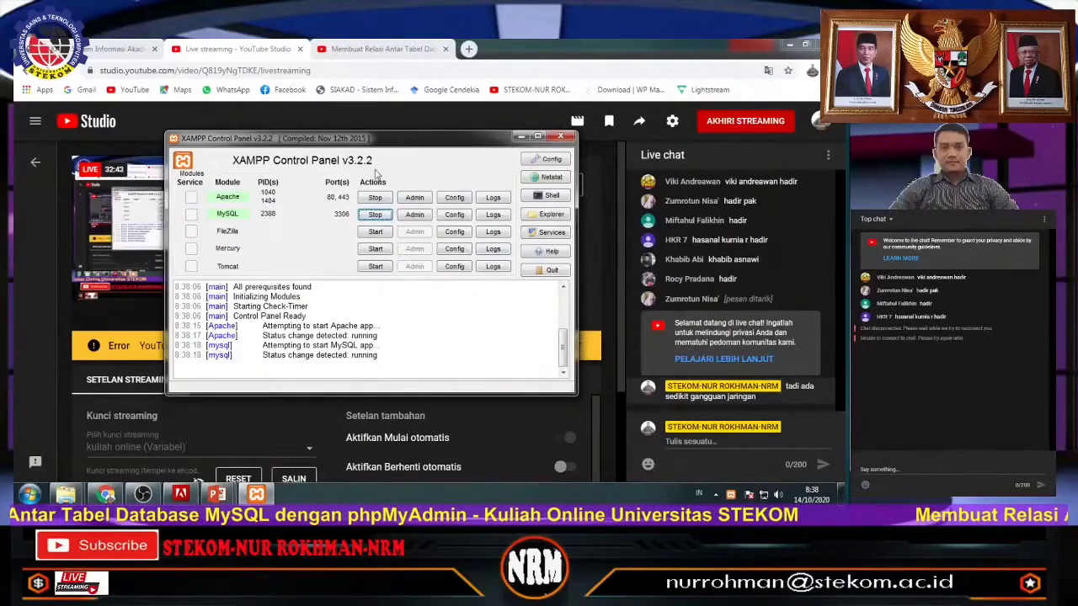
left_click(520, 136)
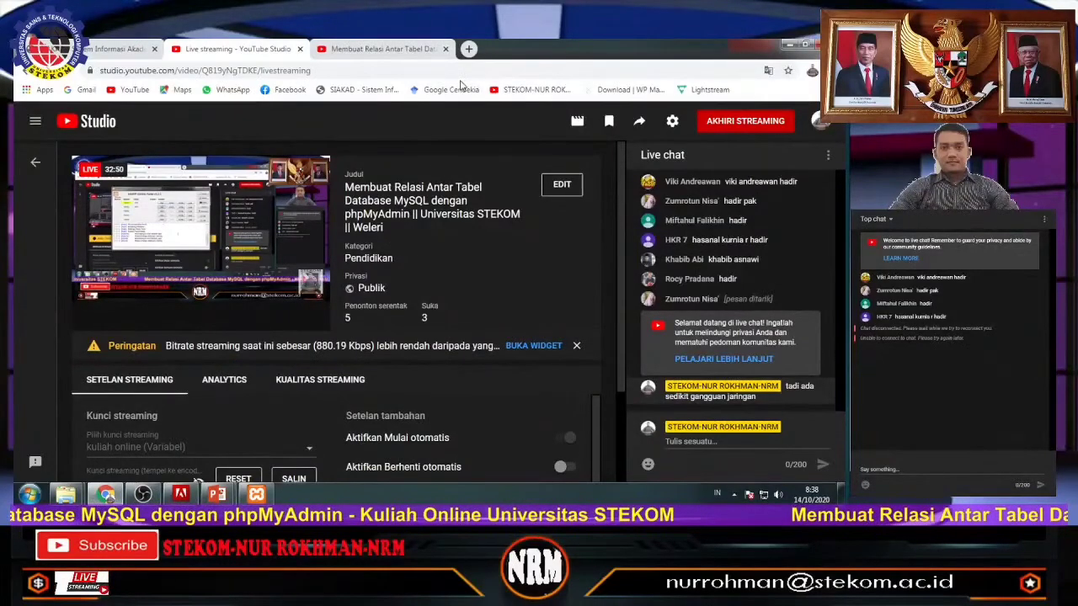
Load localhost/phpmyadmin/ in a new Chrome tab
left_click(470, 49)
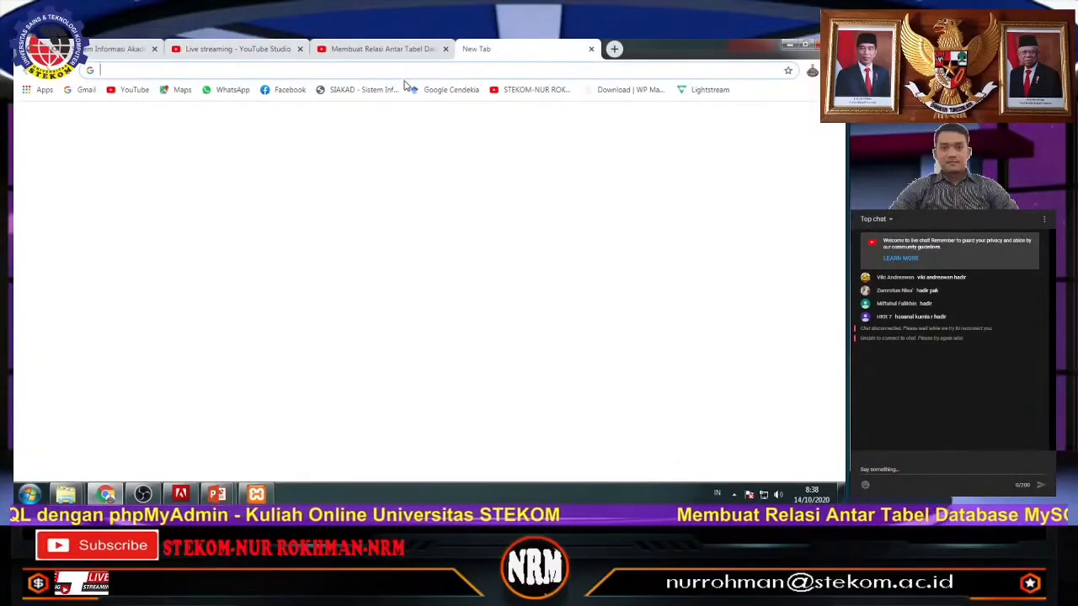
type("localhost/phpmyadmin/")
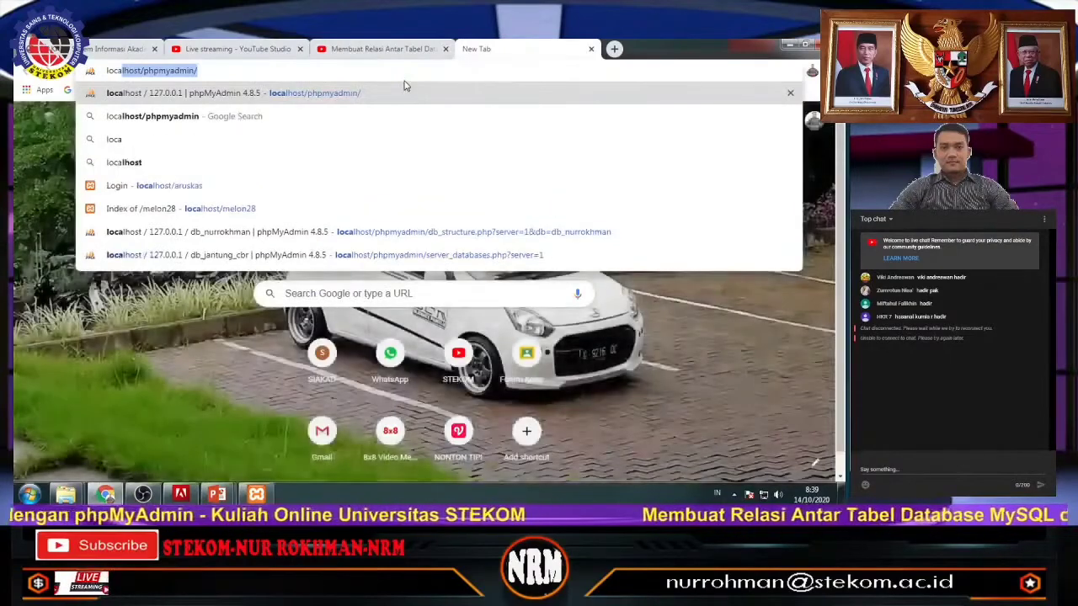
left_click(343, 97)
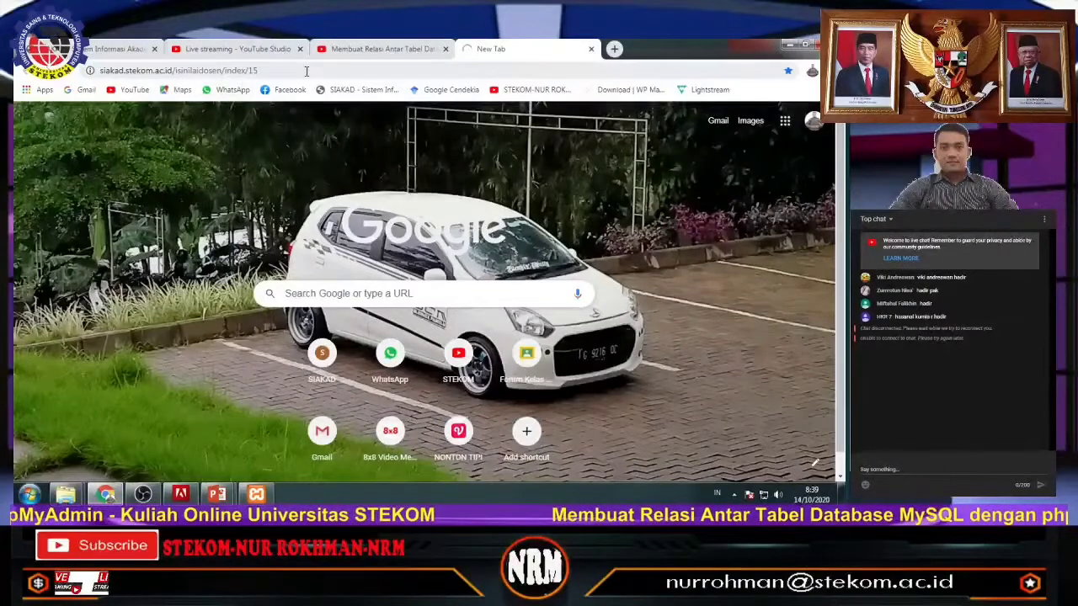
left_click(306, 70)
type("loca")
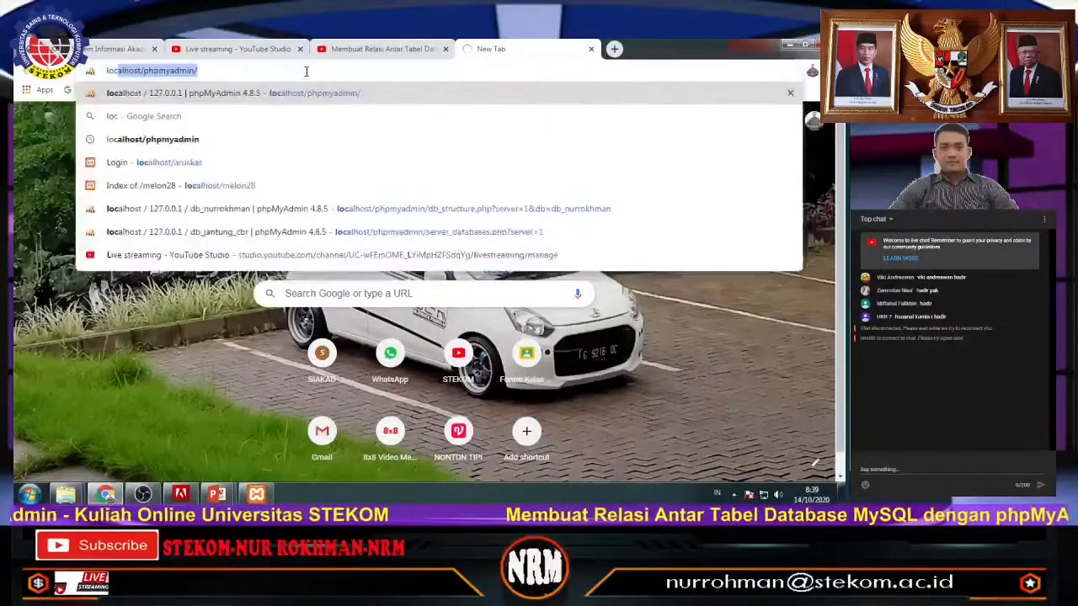
left_click(288, 92)
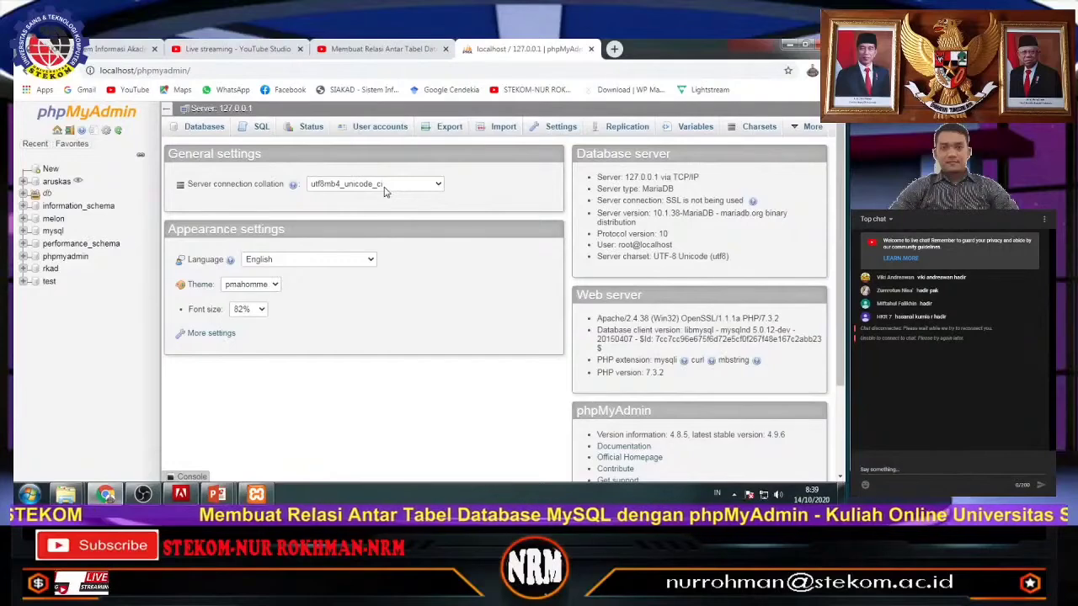
Expand the db group, select the db_jantung_cbr database and show its tables in the Designer
left_click(23, 194)
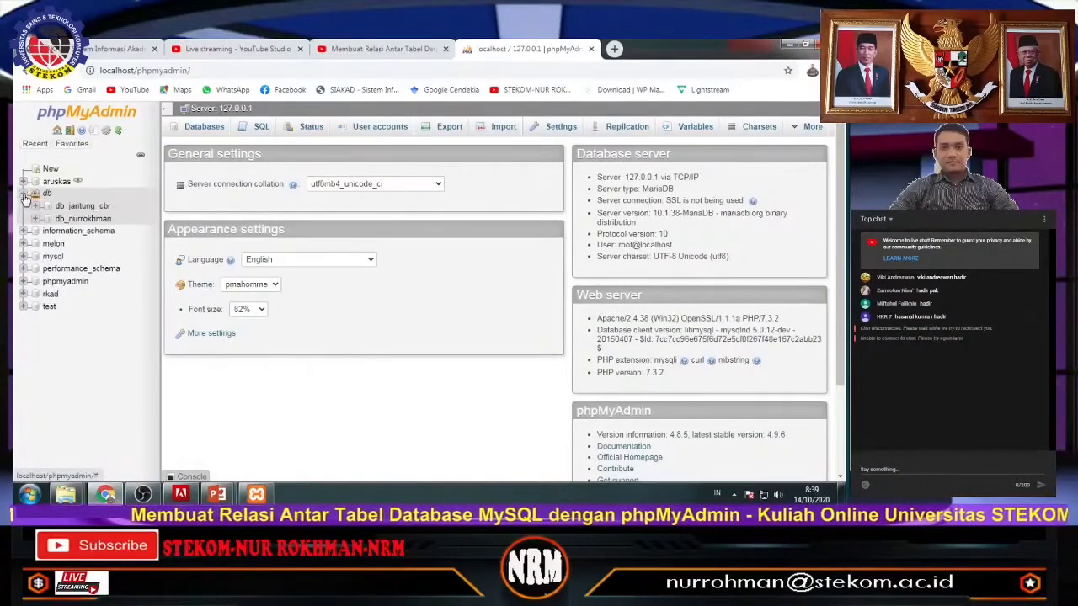
left_click(71, 211)
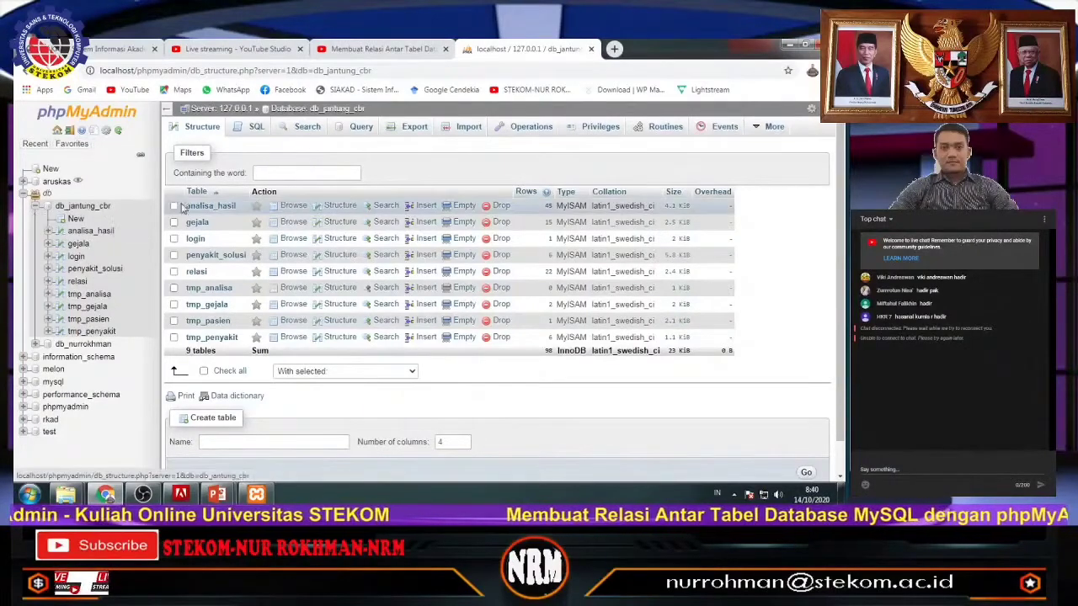
left_click(74, 209)
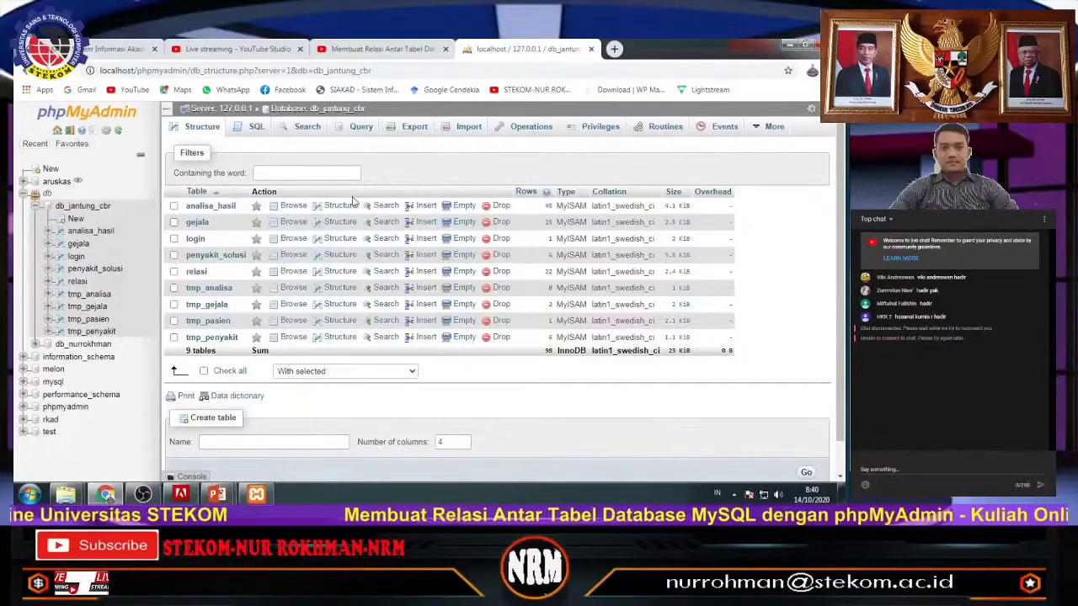
mouse_move(762, 133)
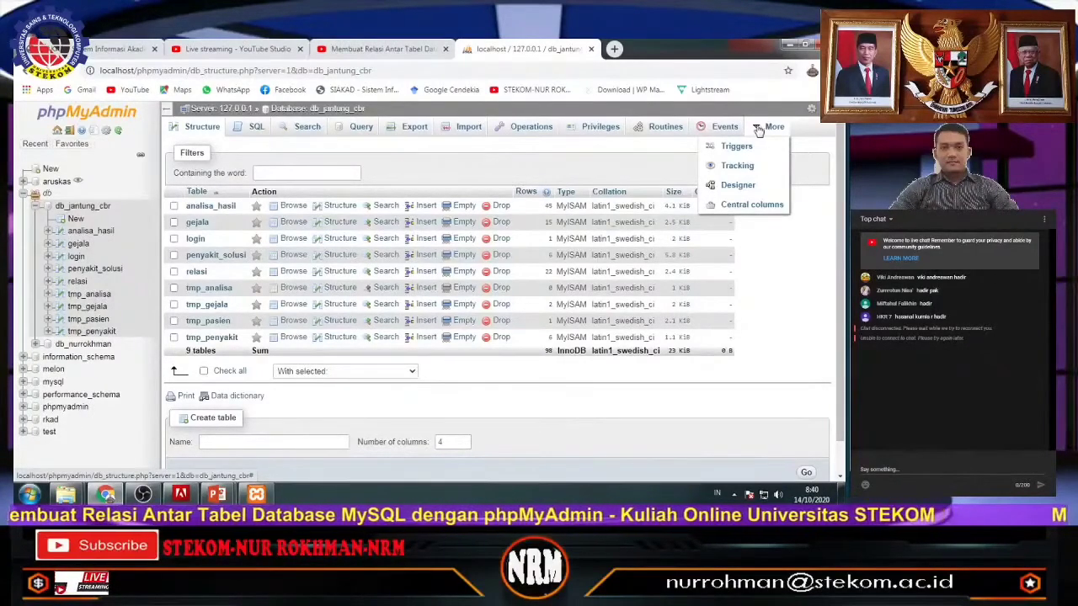
left_click(736, 187)
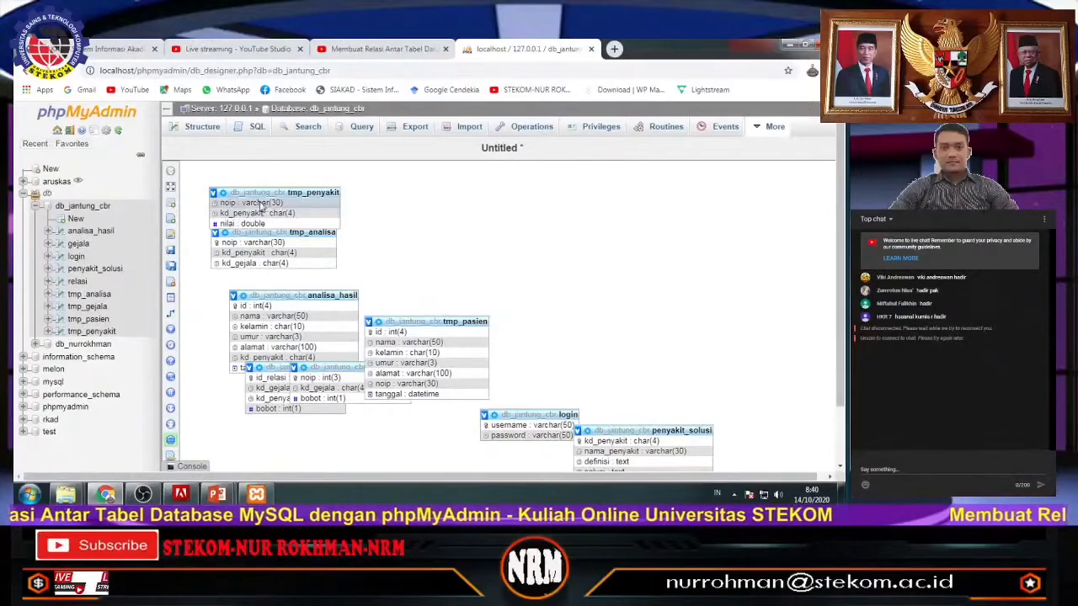
Separate the overlapping diagram tables by moving tmp_analisa, analisa_hasil, tmp_pasien, penyakit_solusi, login and tmp_gejala into free space
left_click_drag(264, 234, 419, 196)
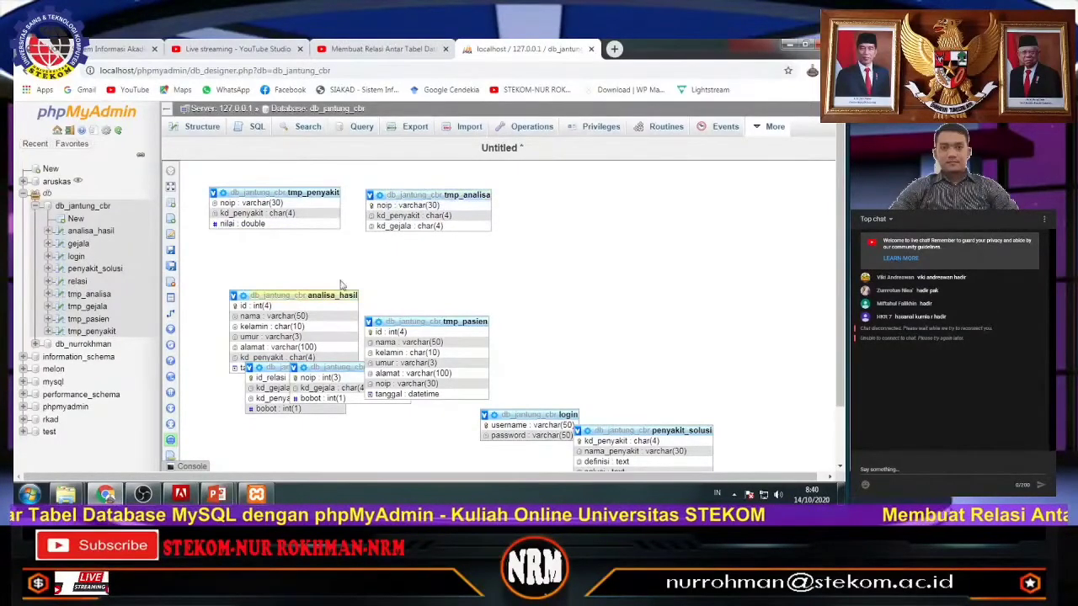
left_click_drag(290, 298, 284, 257)
left_click_drag(291, 257, 686, 260)
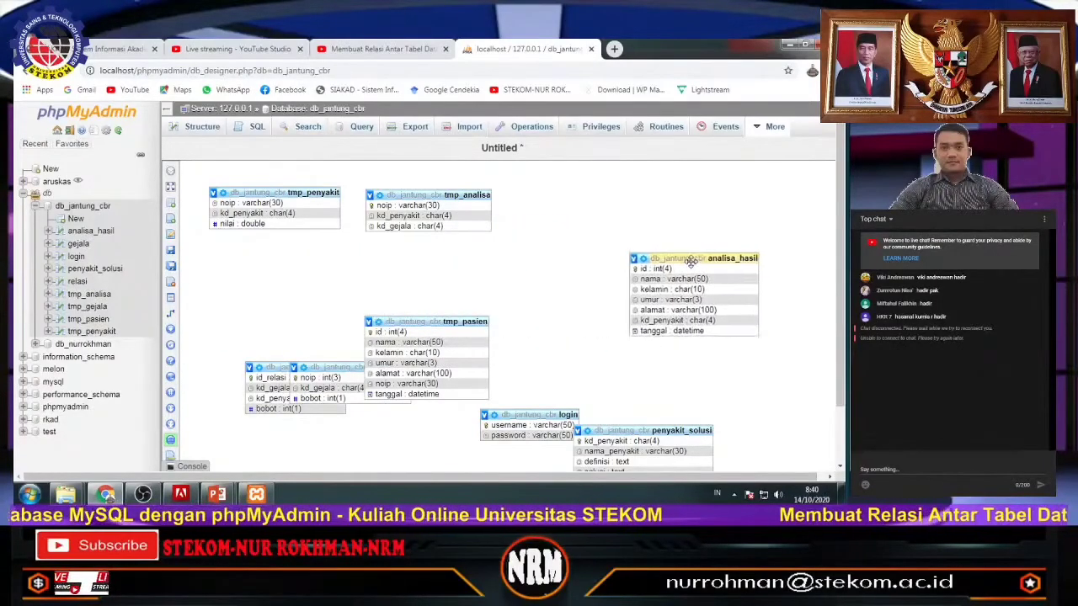
left_click_drag(430, 317, 362, 254)
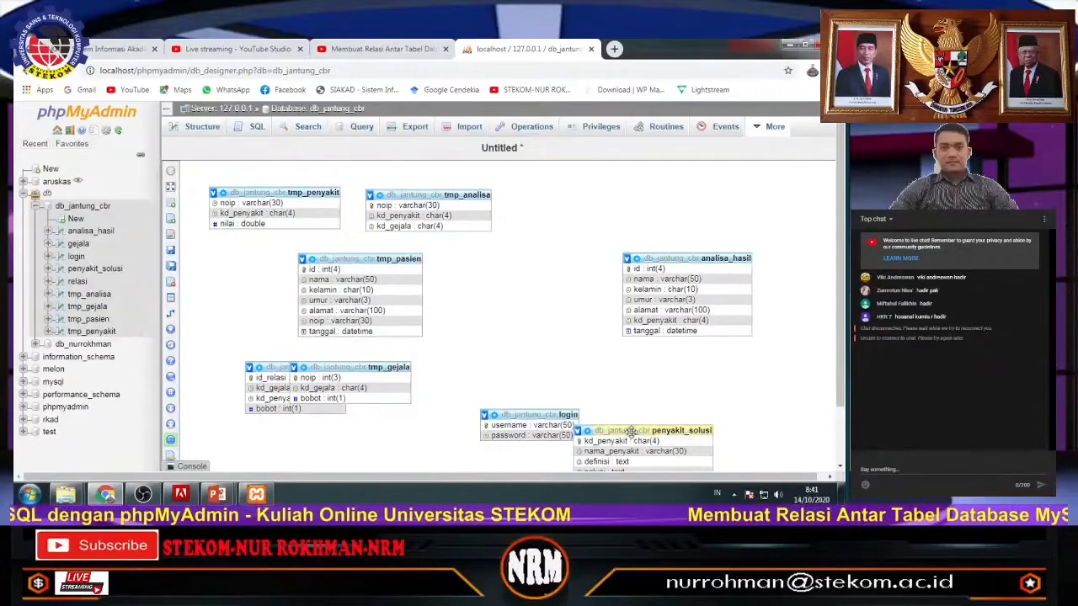
left_click_drag(631, 432, 700, 416)
left_click_drag(547, 415, 583, 432)
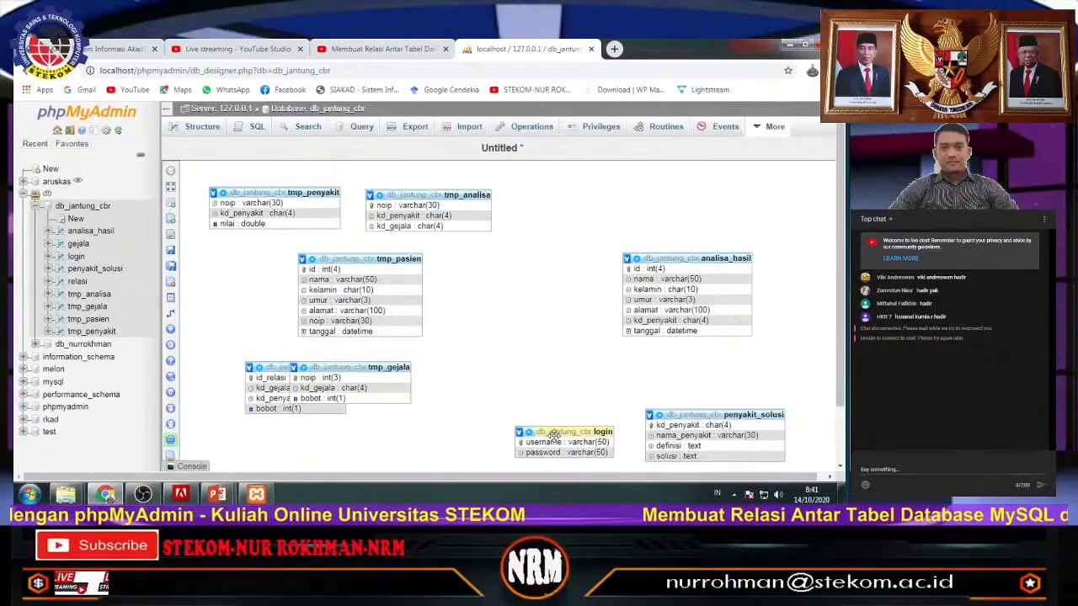
left_click_drag(352, 367, 548, 366)
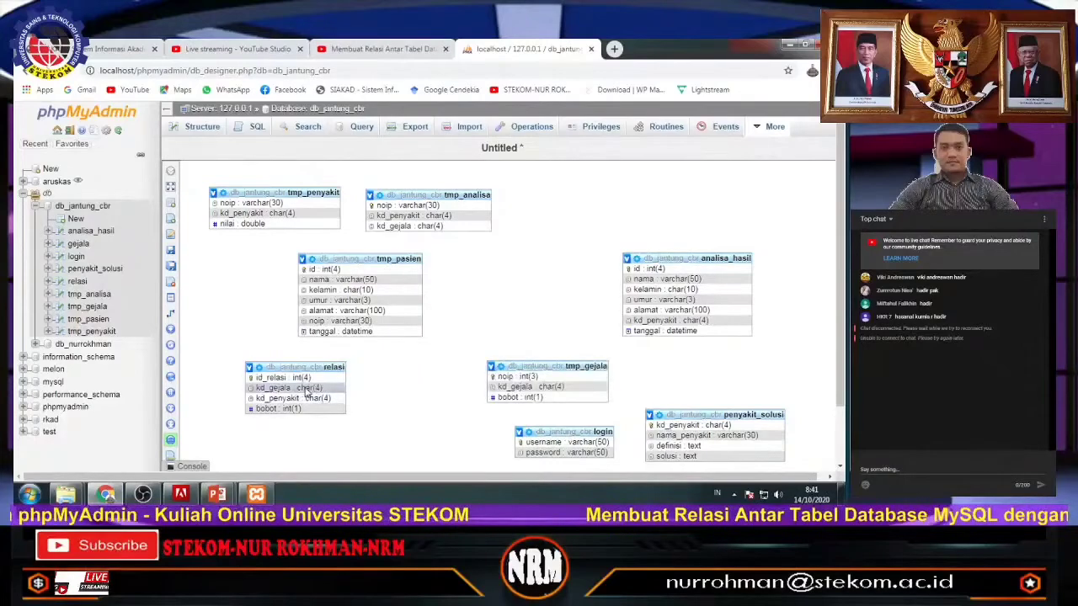
Place the gejala table beside tmp_gejala and line up relasi, login and penyakit_solusi in a row along the diagram's lower part
scroll(549, 419, "down", 1)
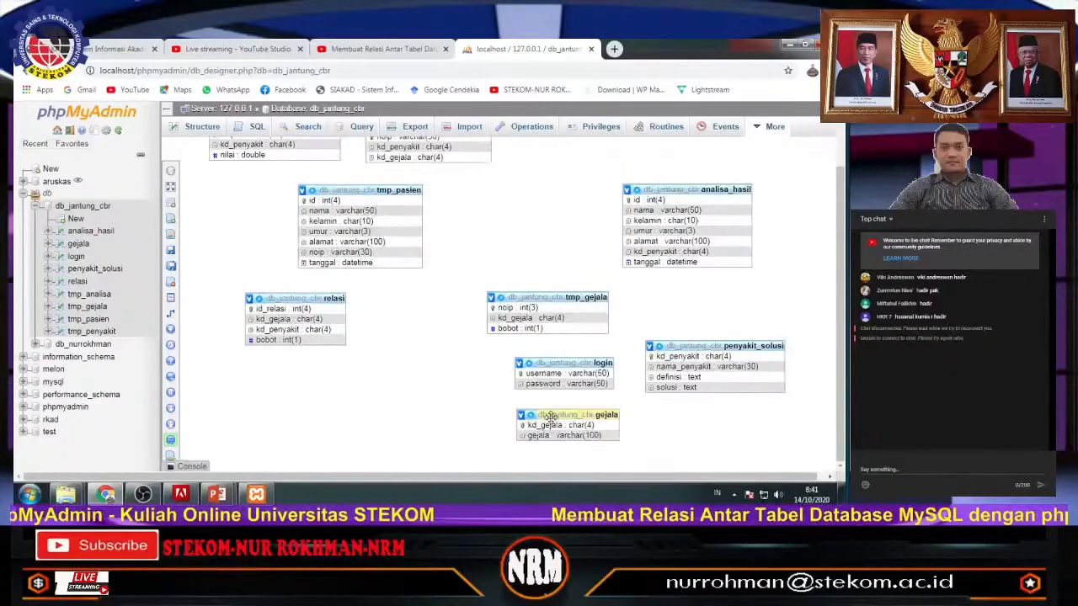
left_click_drag(549, 418, 410, 314)
scroll(337, 329, "up", 1)
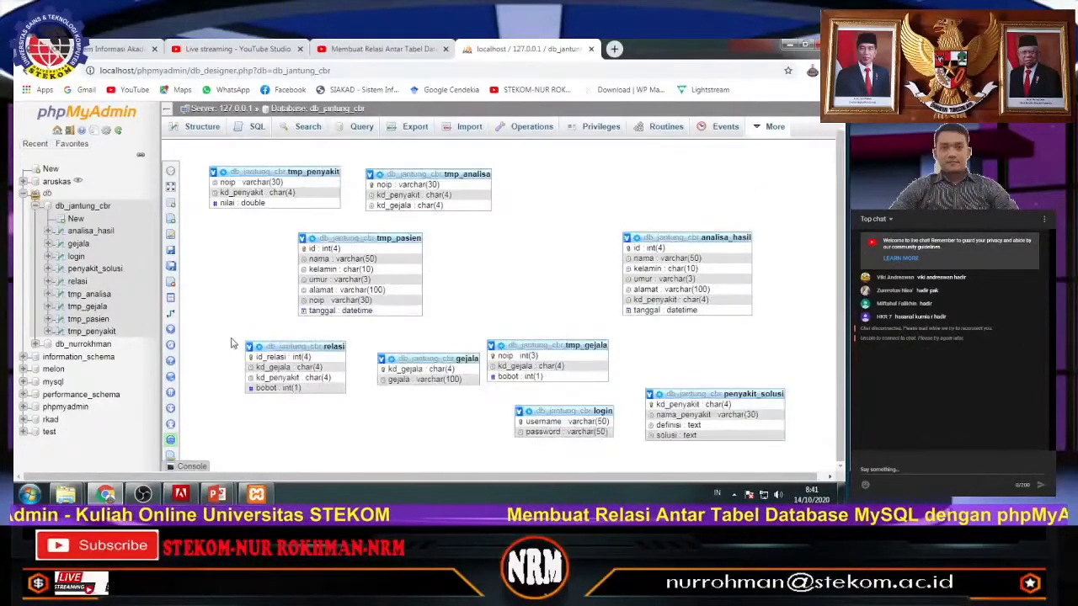
left_click_drag(284, 343, 295, 425)
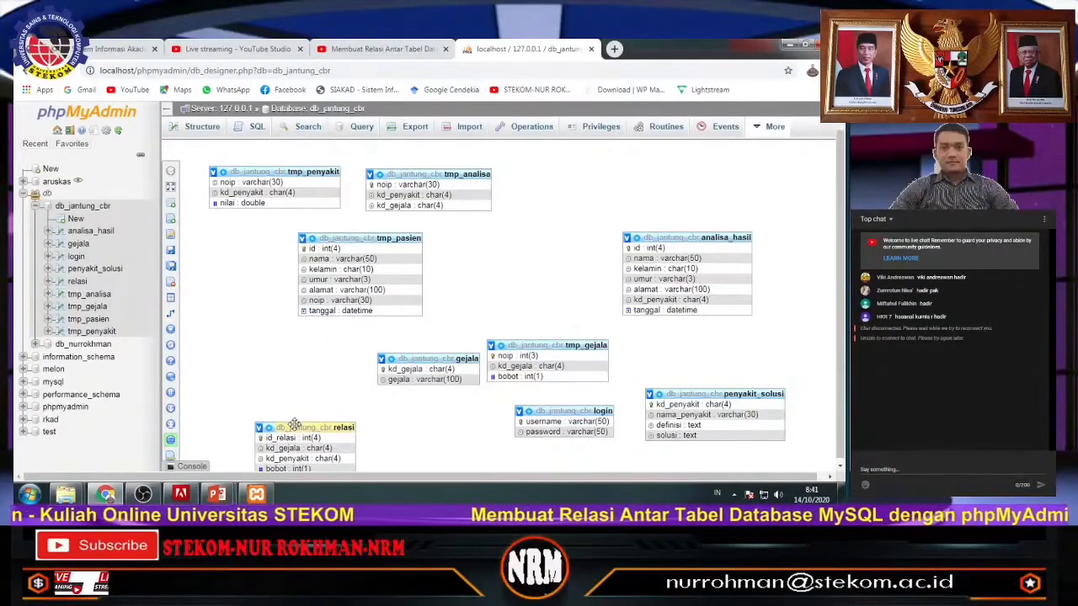
left_click_drag(577, 420, 474, 448)
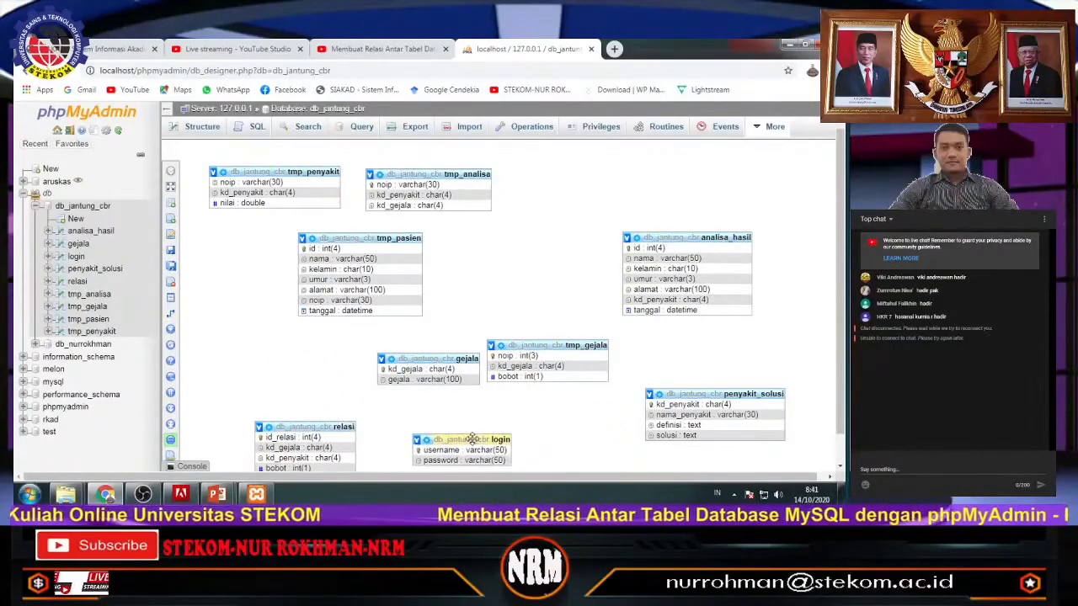
left_click_drag(666, 395, 666, 427)
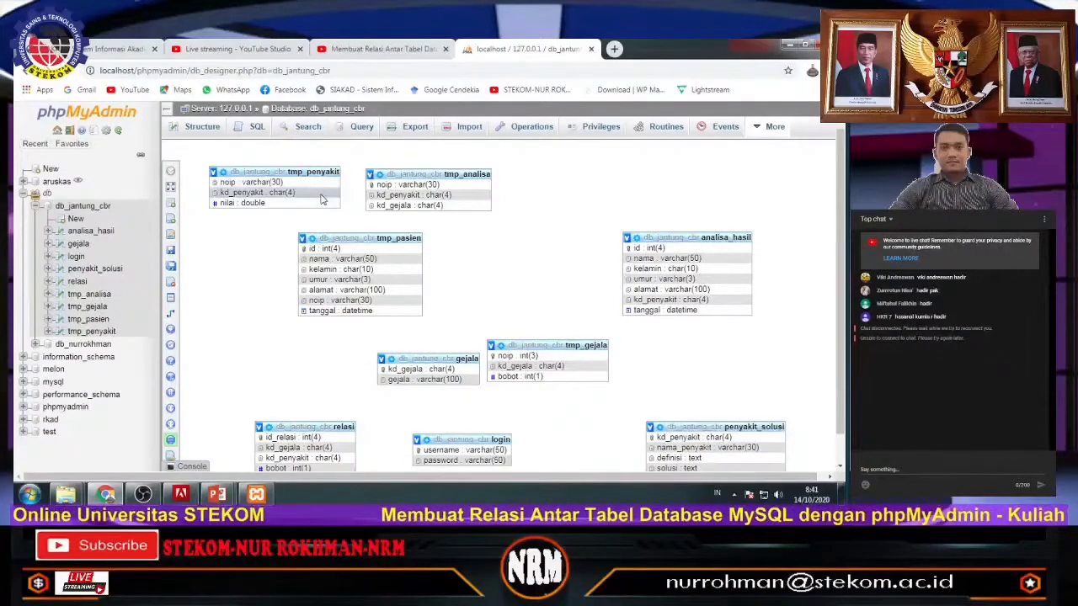
Position tmp_penyakit and tmp_analisa in the diagram's top row, and move tmp_pasien and analisa_hasil up into the row beneath them
left_click_drag(278, 167, 291, 151)
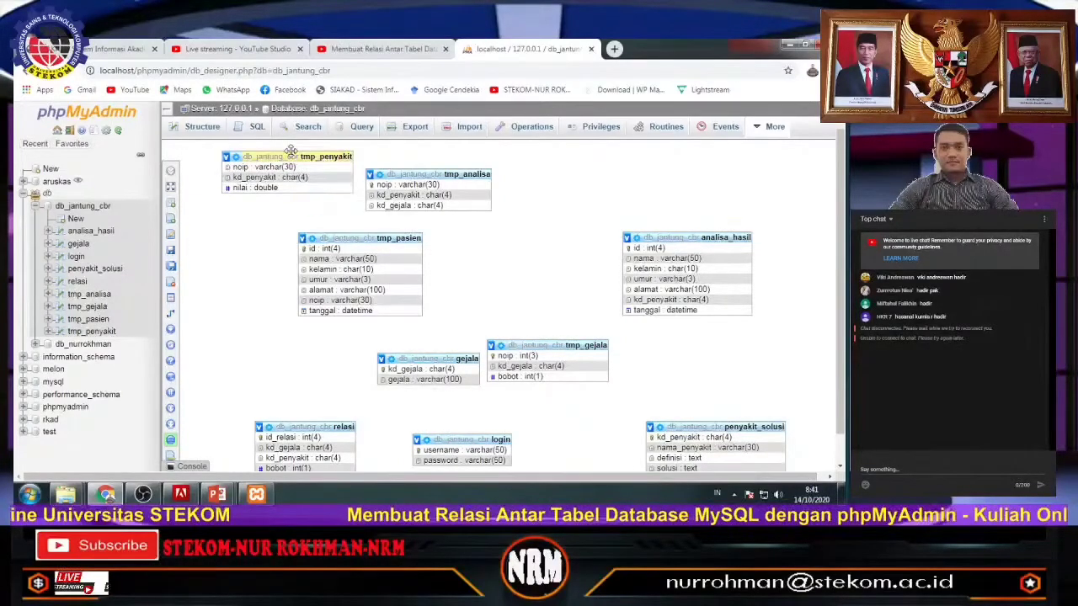
left_click_drag(464, 173, 519, 160)
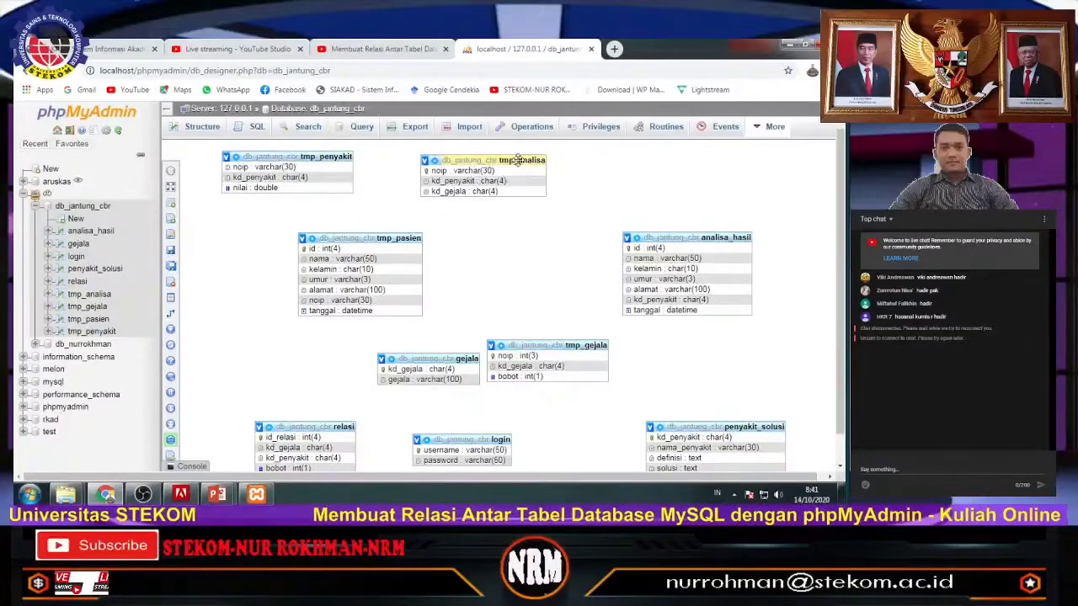
left_click_drag(368, 236, 342, 216)
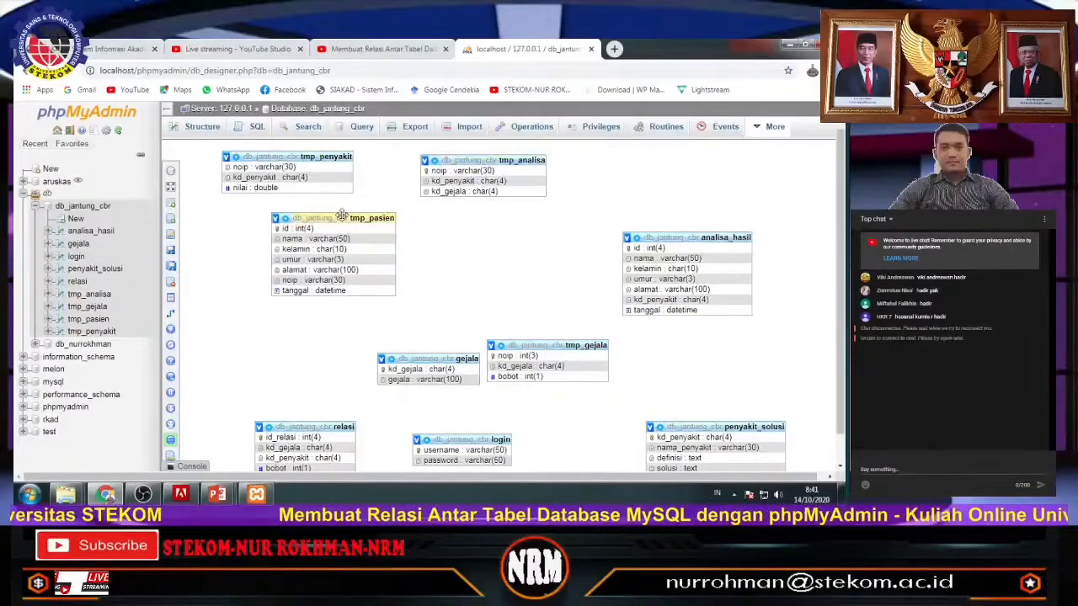
left_click_drag(711, 238, 648, 216)
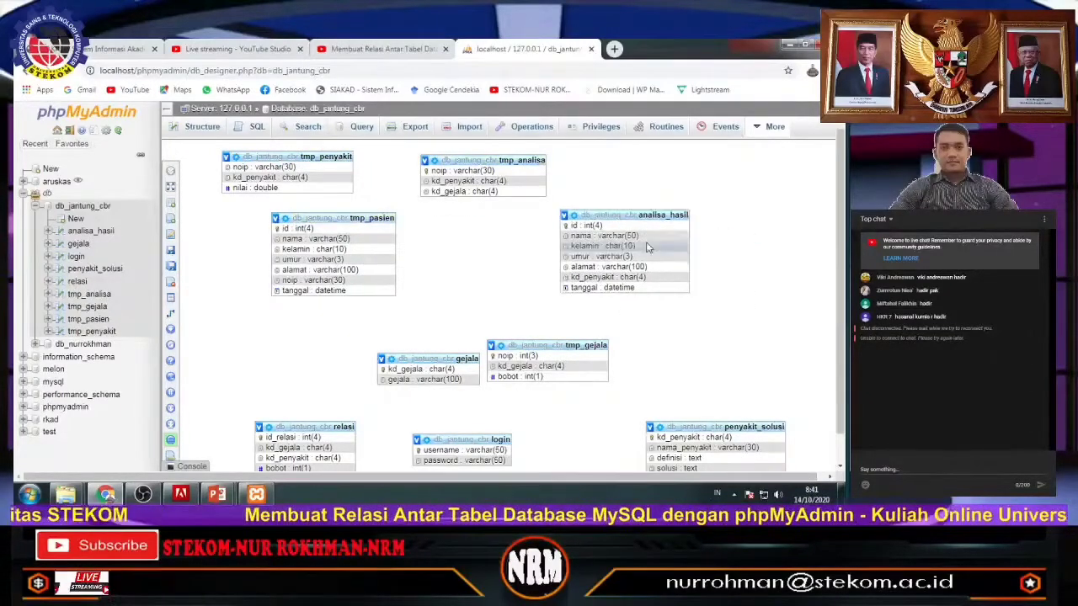
Move the tmp_gejala table below analisa_hasil and the gejala table below tmp_pasien in the diagram
left_click_drag(539, 346, 643, 348)
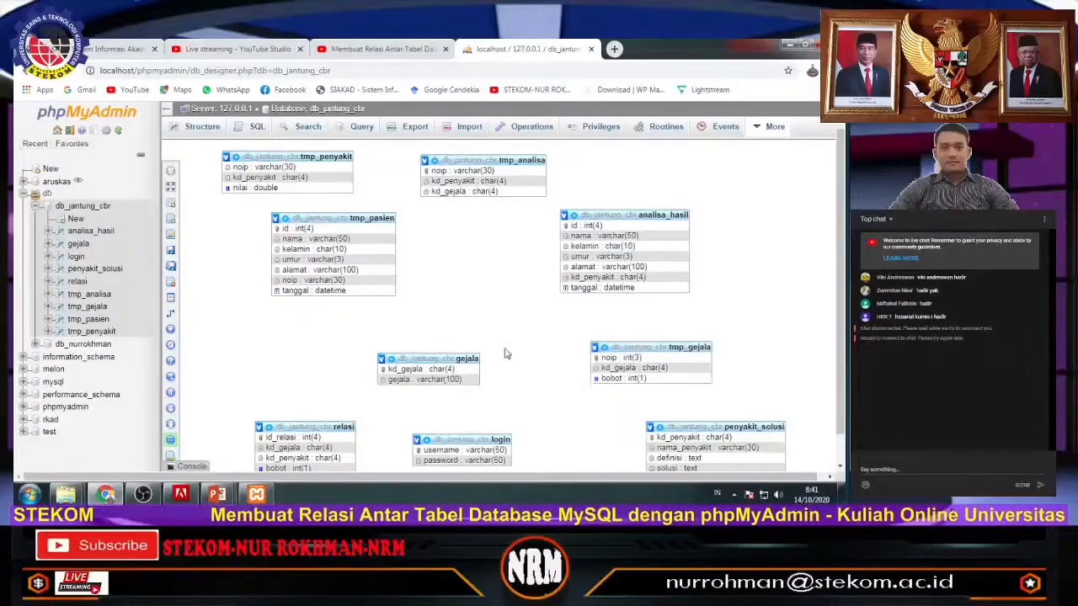
left_click_drag(438, 359, 351, 333)
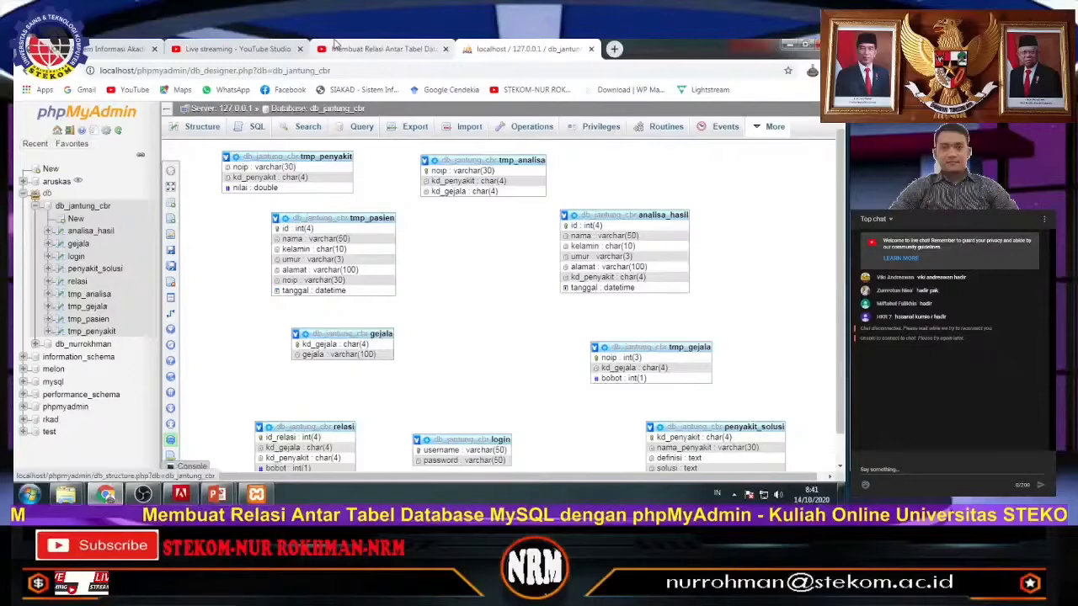
Check the live stream's YouTube watch page and its YouTube Studio dashboard, and return to the phpMyAdmin Designer
left_click(370, 49)
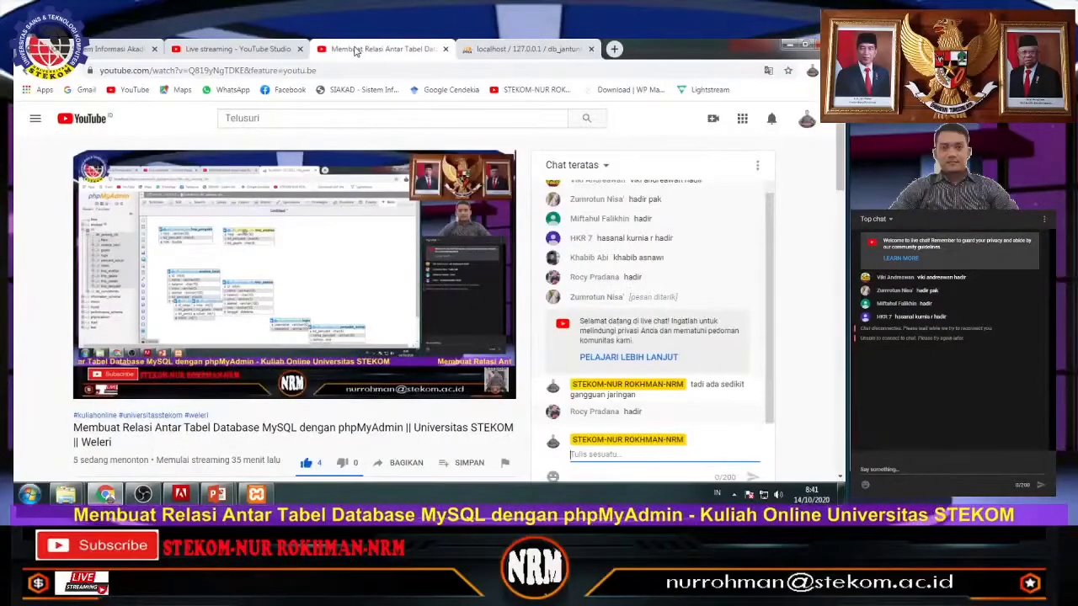
left_click(238, 49)
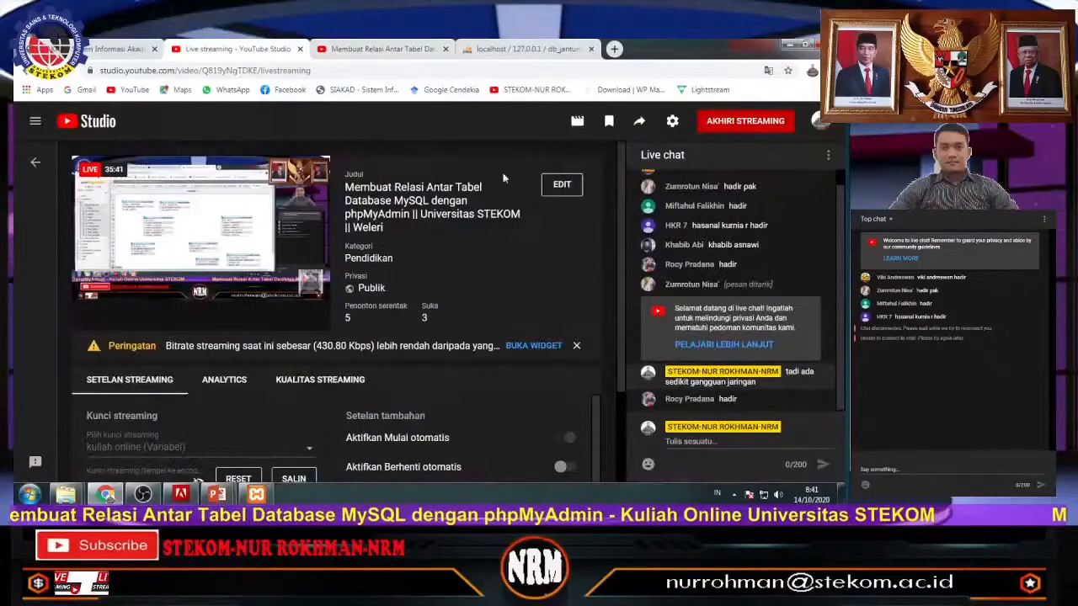
left_click(506, 50)
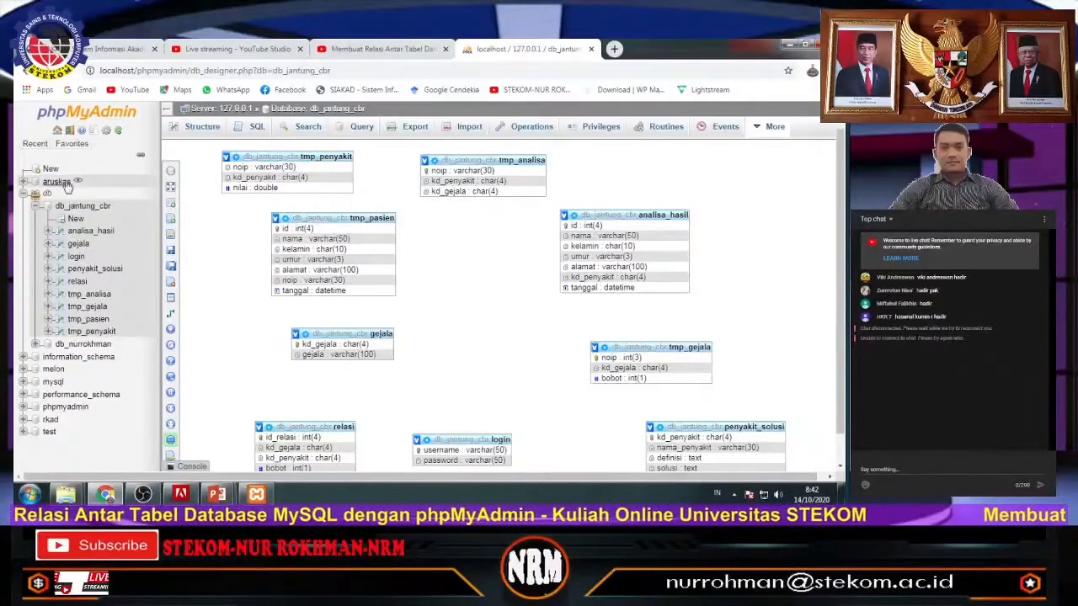
Create a relationship with id of analisa_hasil as the referenced key and id of tmp_pasien as the foreign key
mouse_move(169, 190)
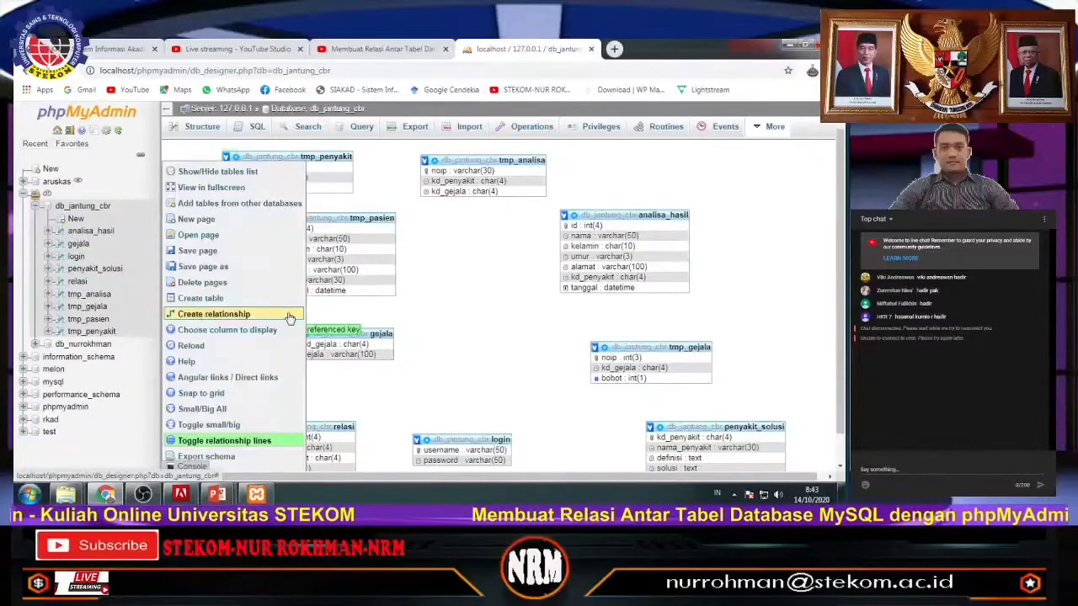
left_click(292, 312)
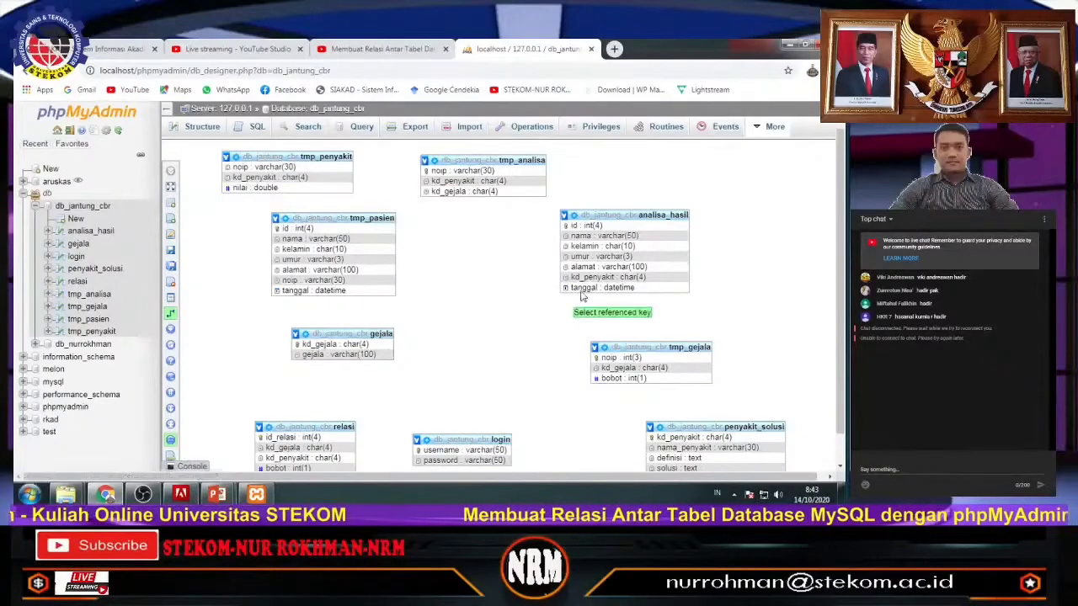
left_click(581, 240)
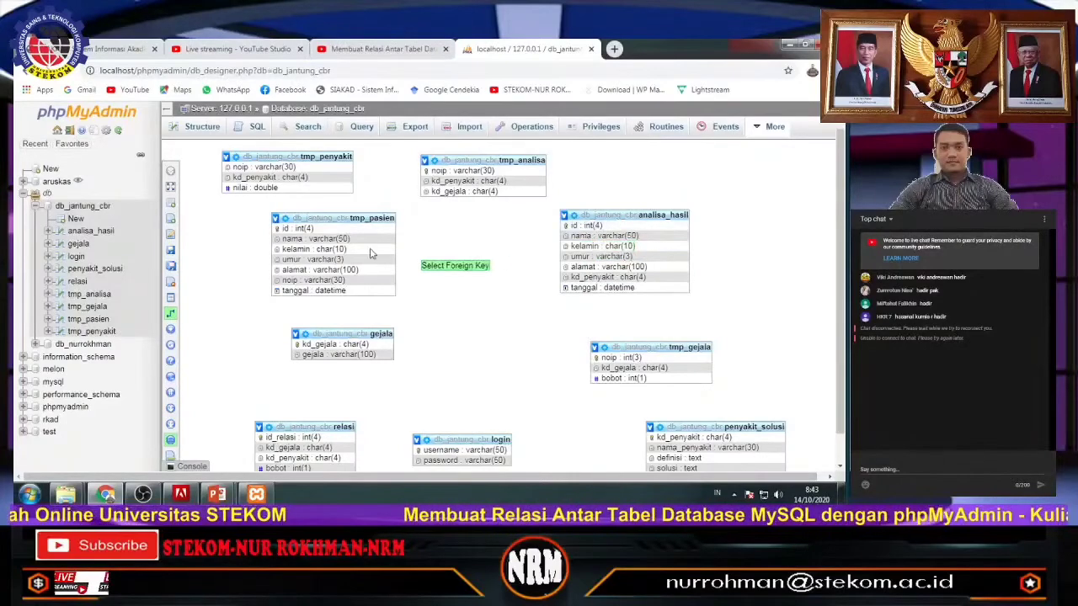
left_click(345, 232)
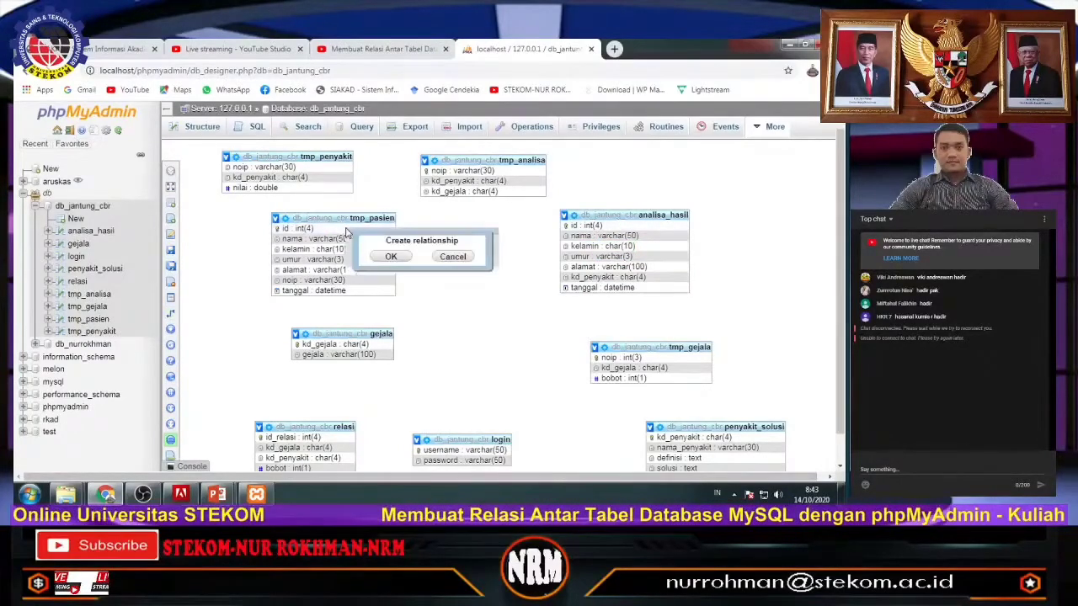
left_click(393, 256)
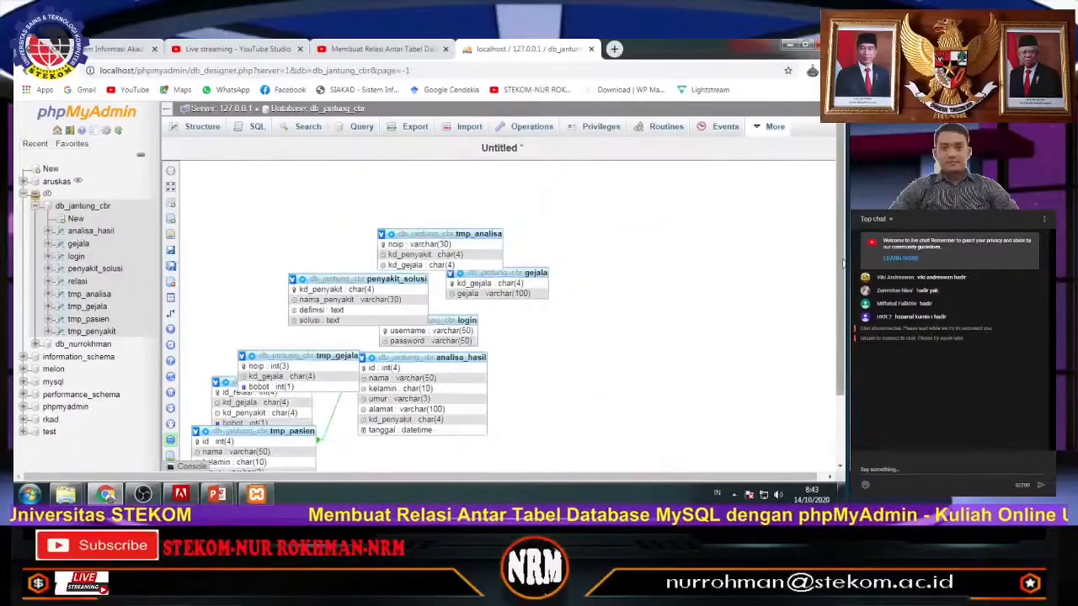
Spread out penyakit_solusi, login and tmp_gejala, and place the linked tables tmp_pasien and analisa_hasil side by side in the diagram's middle
scroll(842, 264, "down", 1)
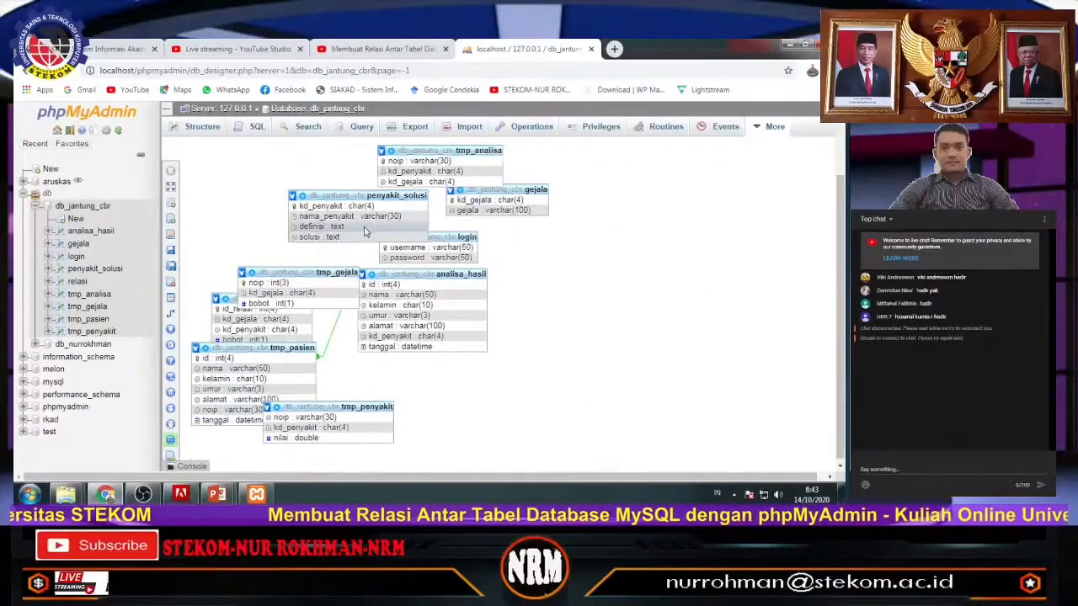
left_click_drag(328, 196, 278, 151)
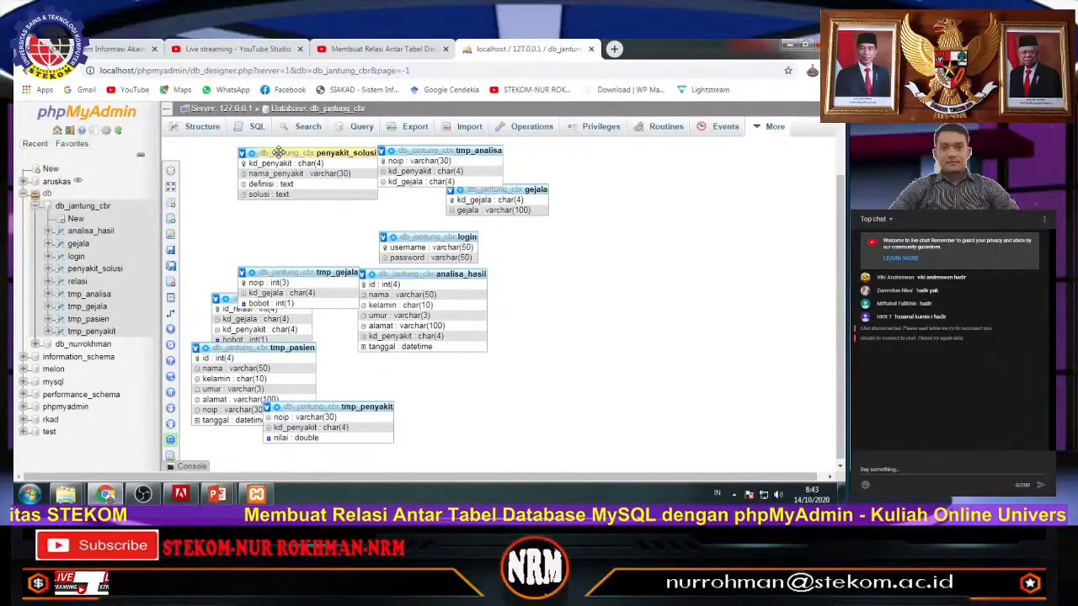
left_click_drag(429, 237, 676, 166)
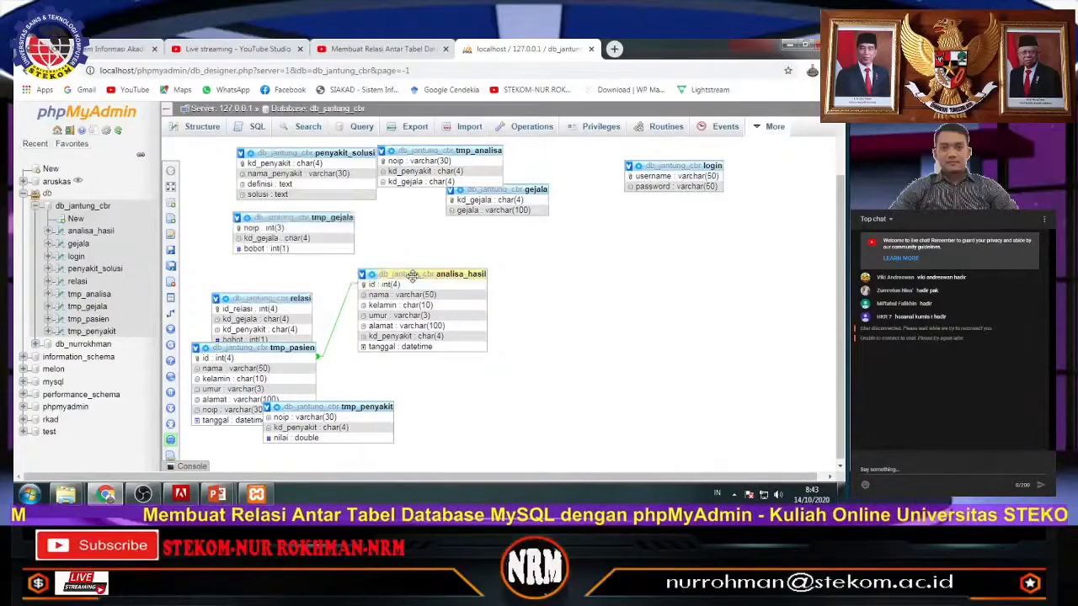
left_click_drag(413, 275, 711, 281)
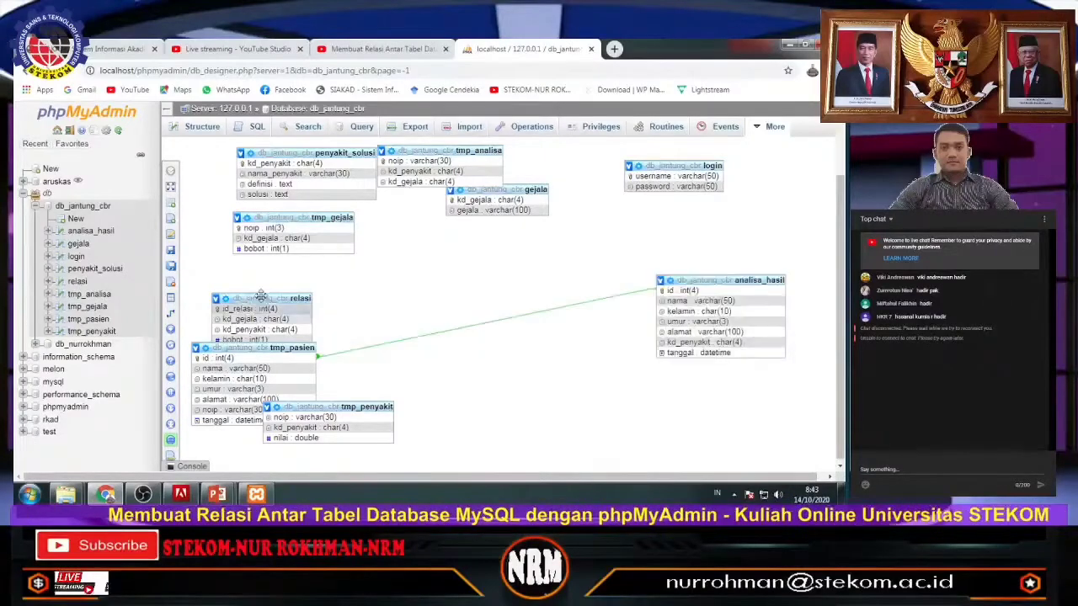
left_click_drag(265, 351, 428, 280)
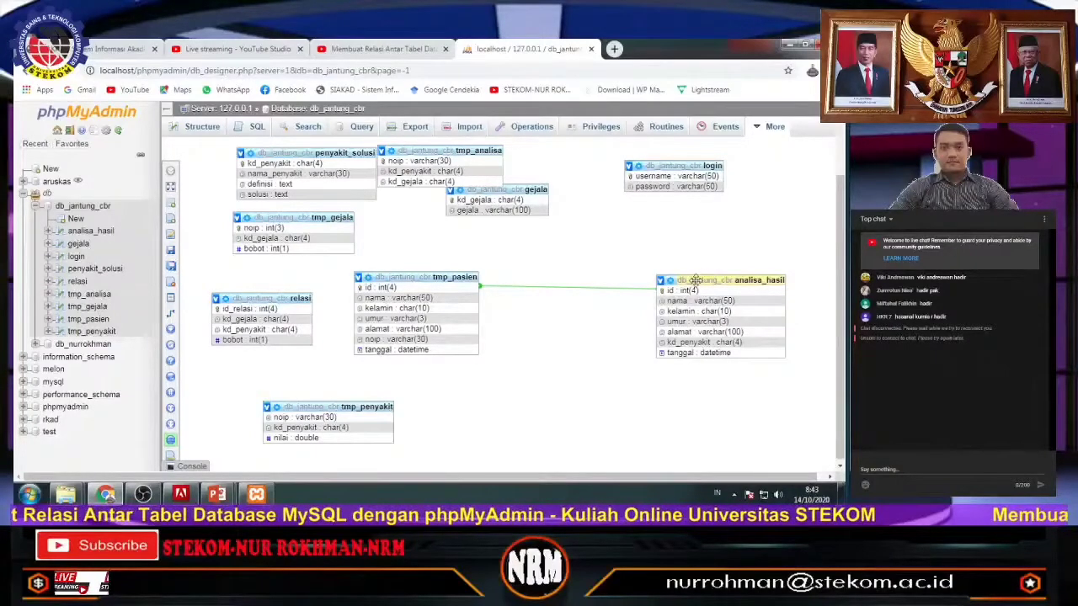
left_click_drag(696, 279, 685, 250)
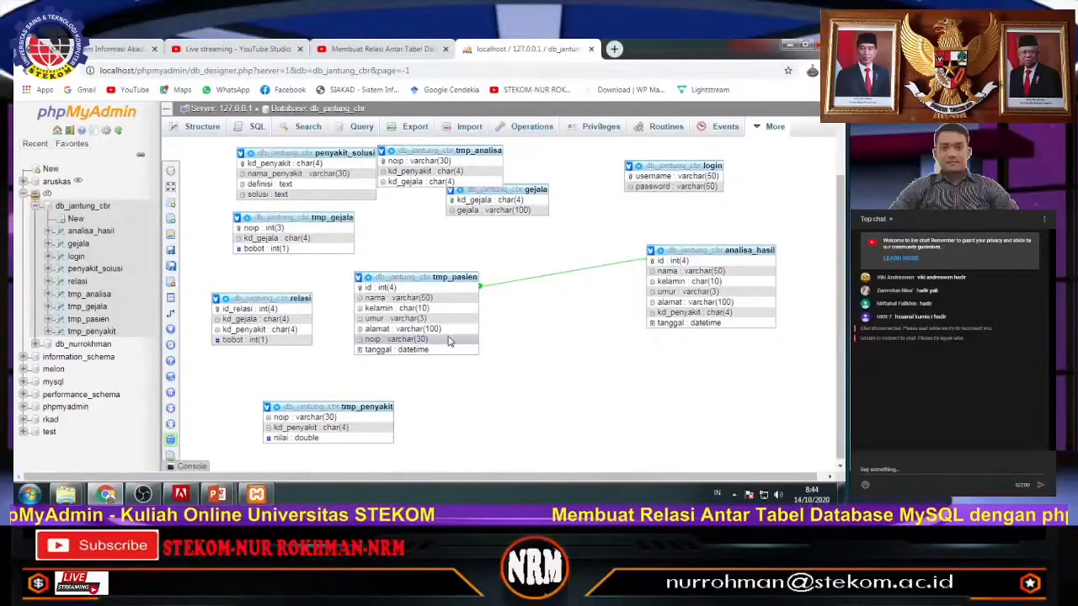
left_click_drag(414, 277, 462, 255)
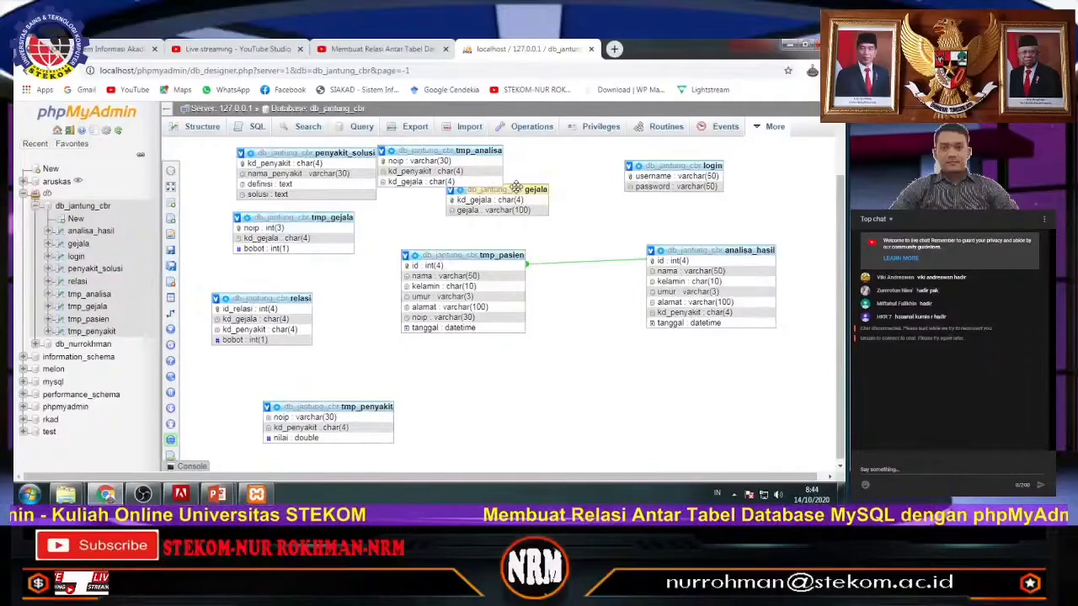
Place gejala below tmp_pasien, tmp_gejala below analisa_hasil, and tmp_penyakit in the diagram's lower part
left_click_drag(516, 188, 654, 350)
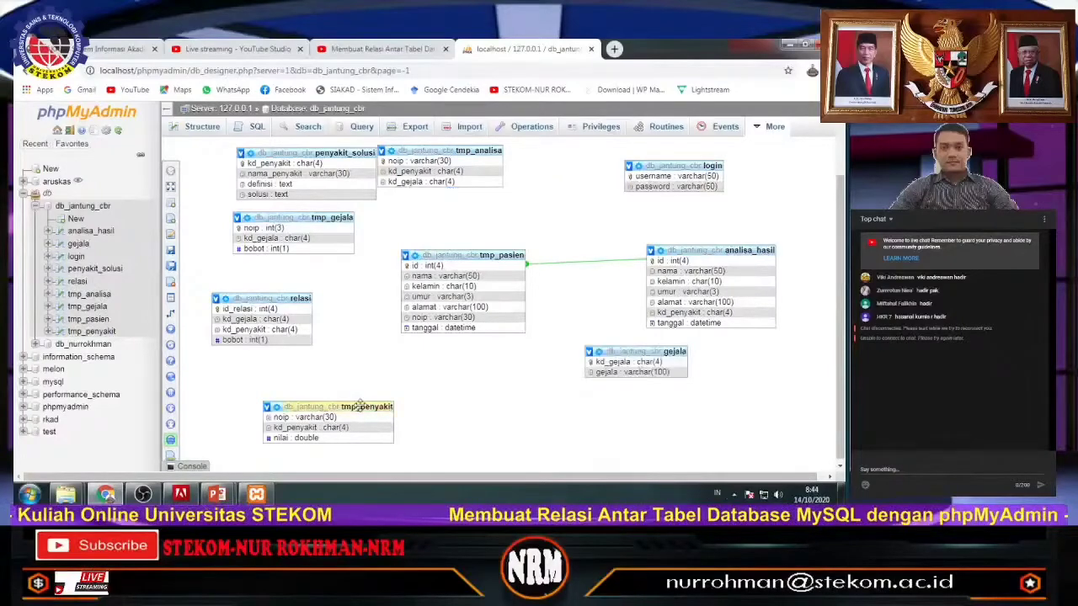
left_click_drag(361, 406, 468, 430)
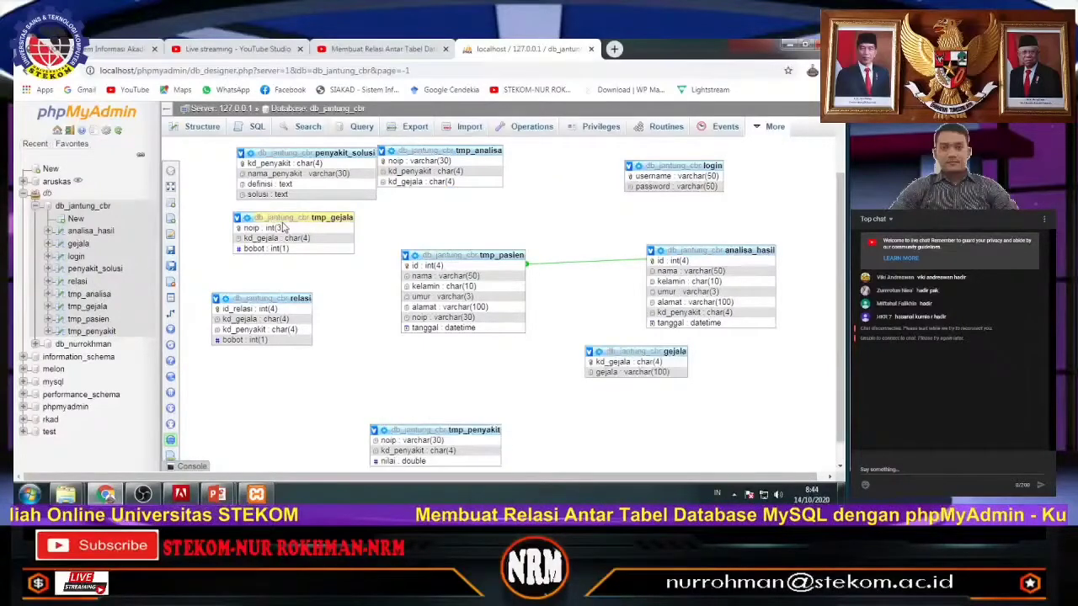
left_click_drag(284, 221, 396, 370)
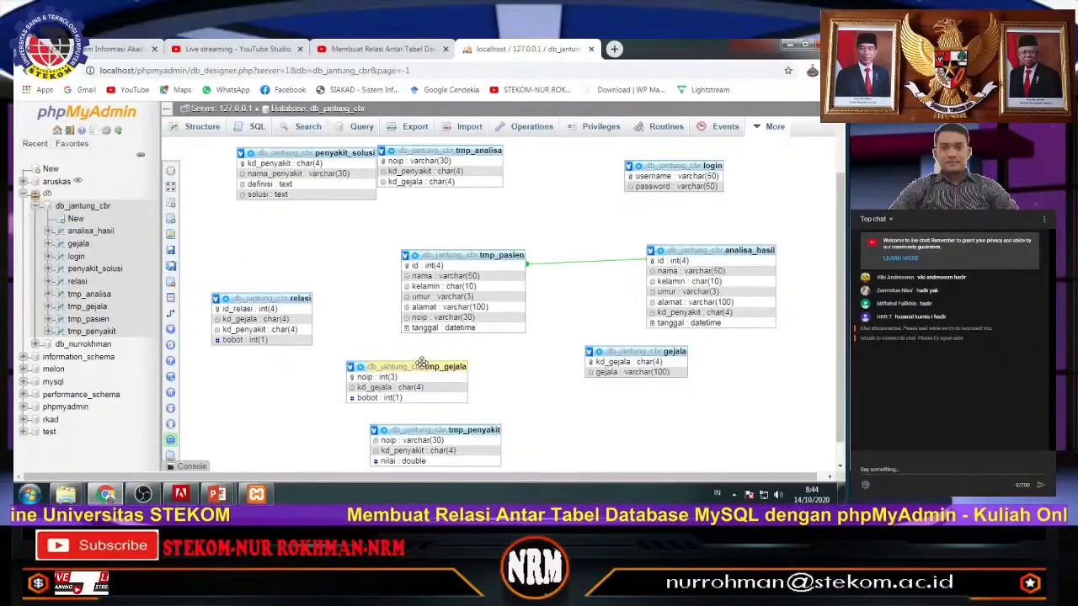
mouse_move(421, 363)
left_mouse_down()
mouse_move(639, 345)
mouse_move(404, 359)
left_mouse_up()
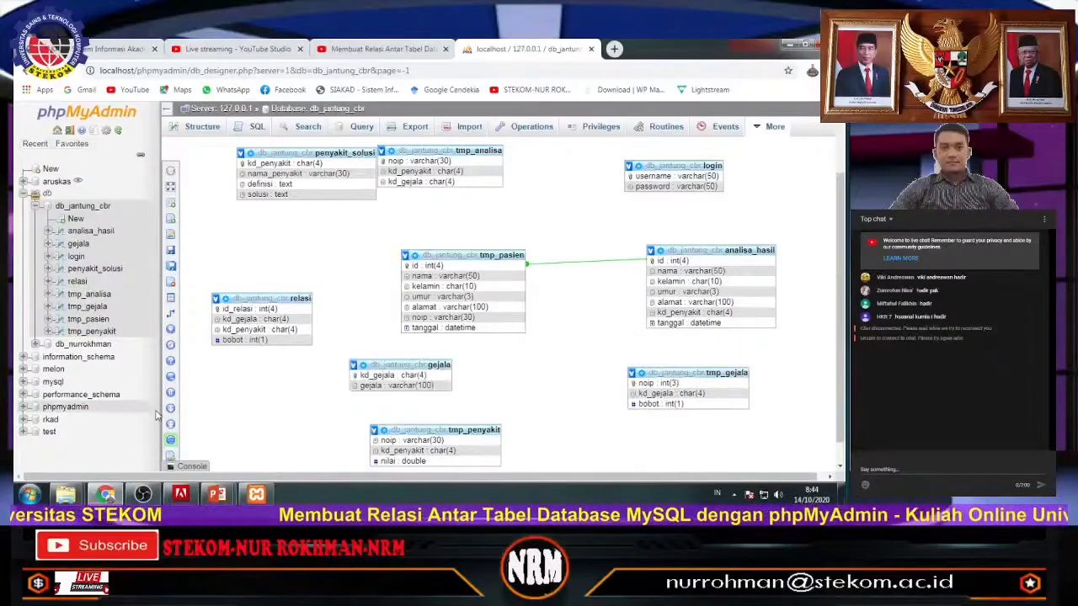
Create a relationship with kd_gejala of gejala as the referenced key and kd_gejala of tmp_gejala as the foreign key
mouse_move(174, 173)
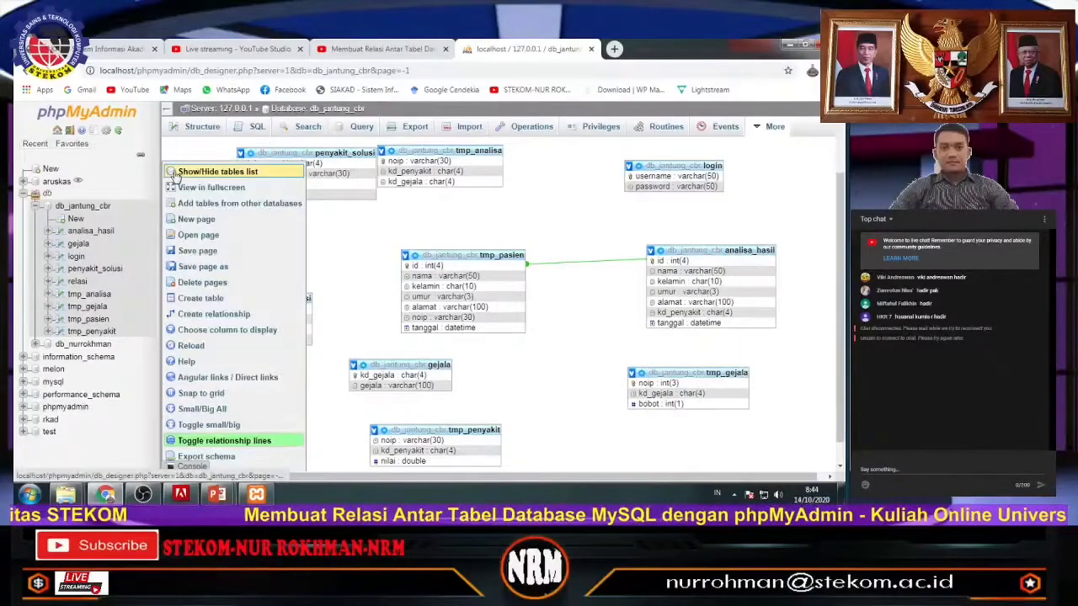
left_click(214, 316)
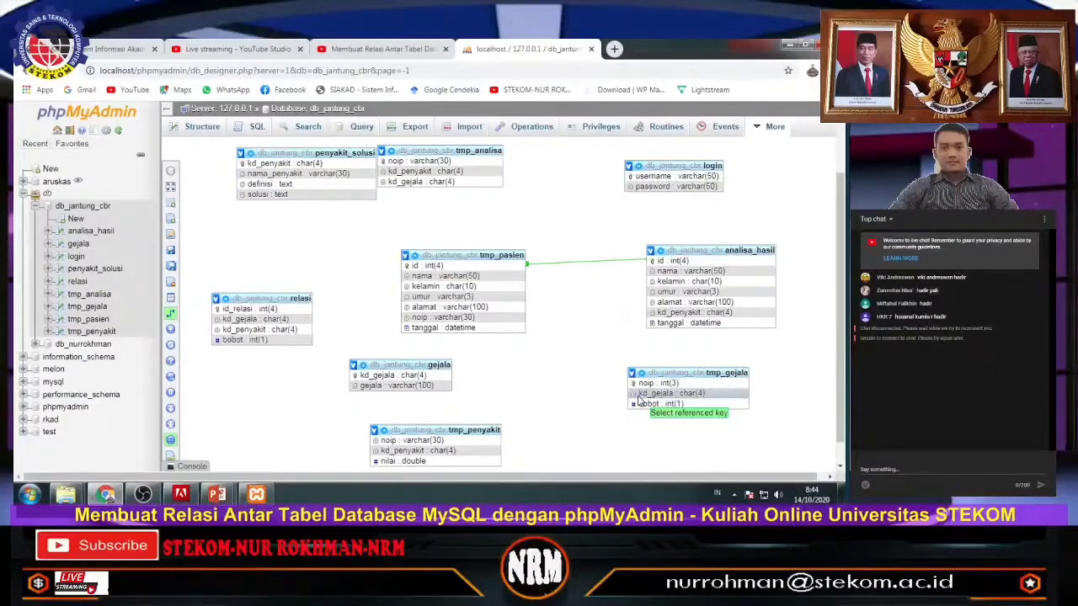
left_click(639, 397)
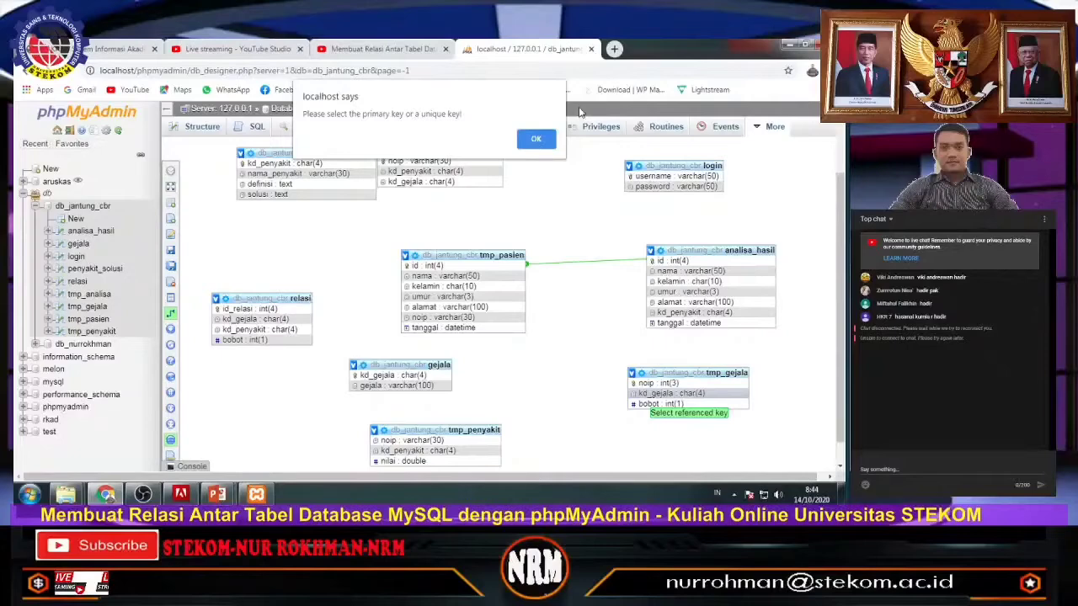
left_click(536, 139)
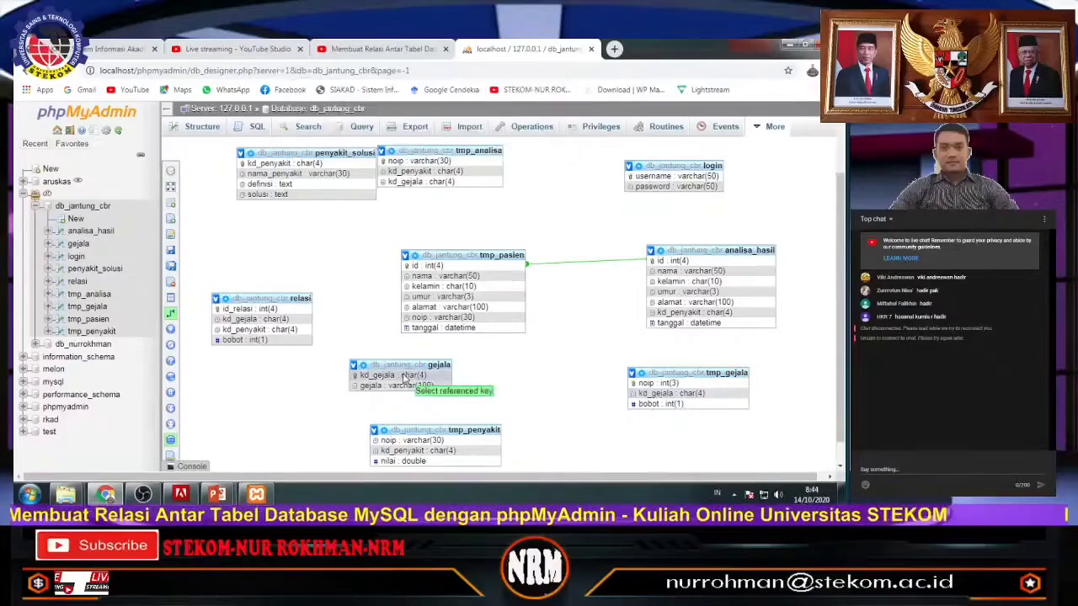
left_click(405, 378)
left_click(665, 394)
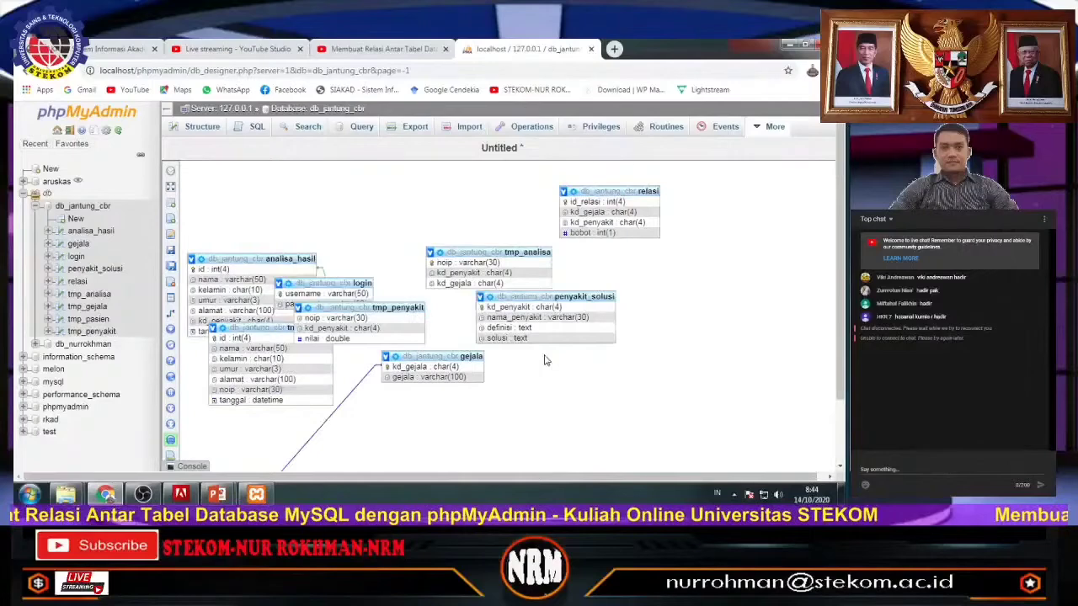
Place the linked tables tmp_gejala and gejala side by side in free space in the diagram's lower part
scroll(345, 381, "down", 1)
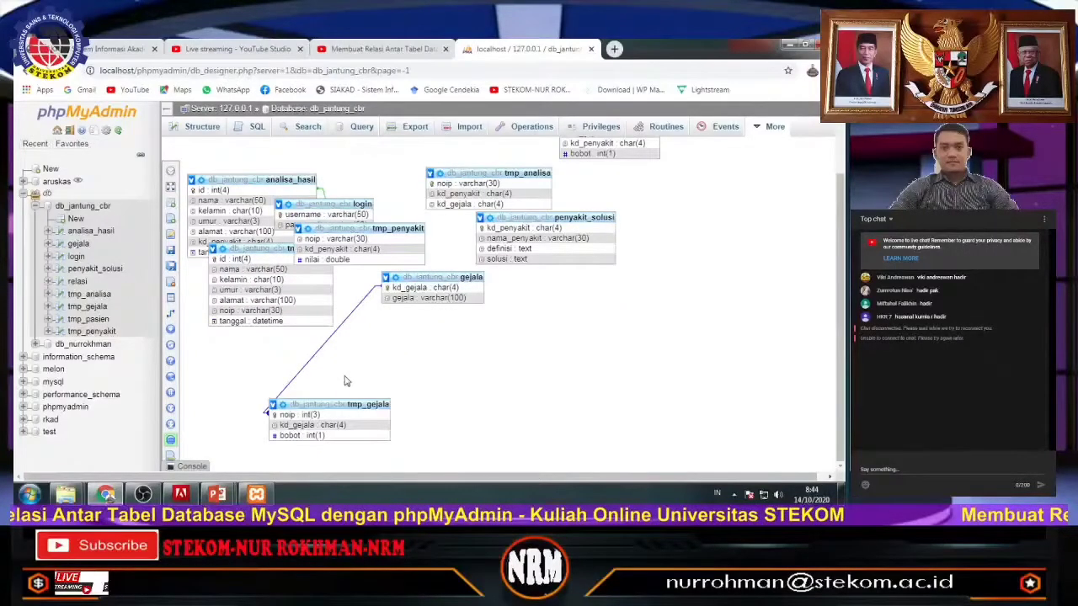
scroll(345, 381, "up", 1)
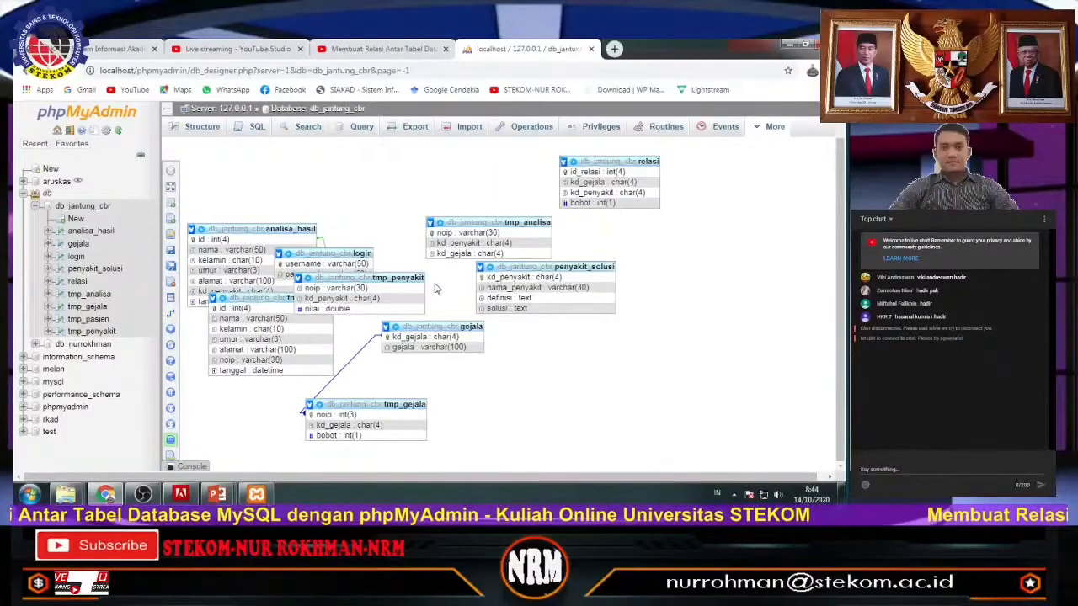
left_click_drag(432, 326, 666, 366)
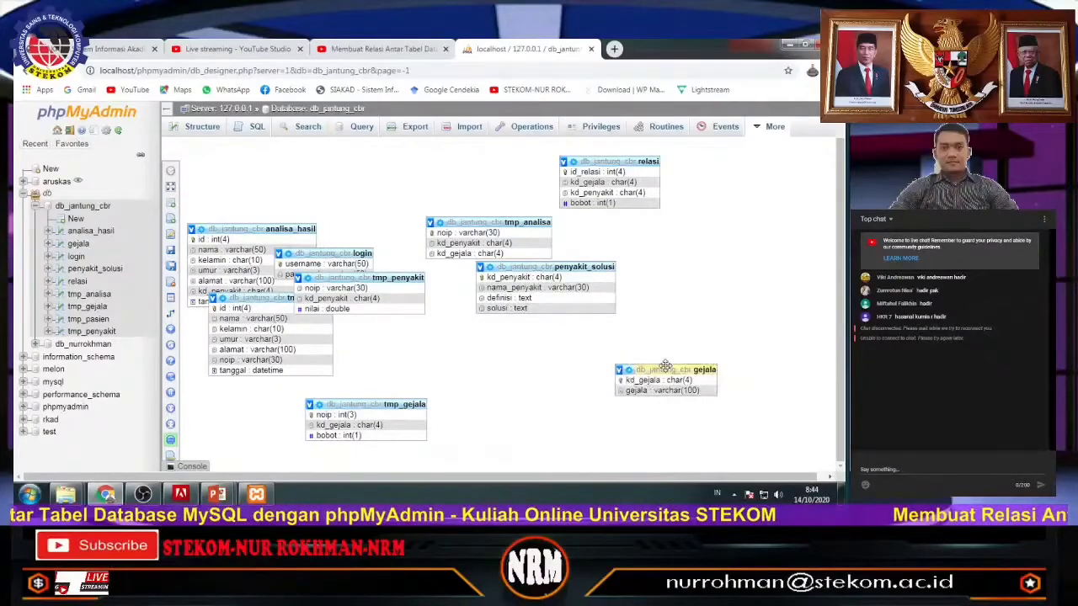
left_click_drag(361, 405, 431, 371)
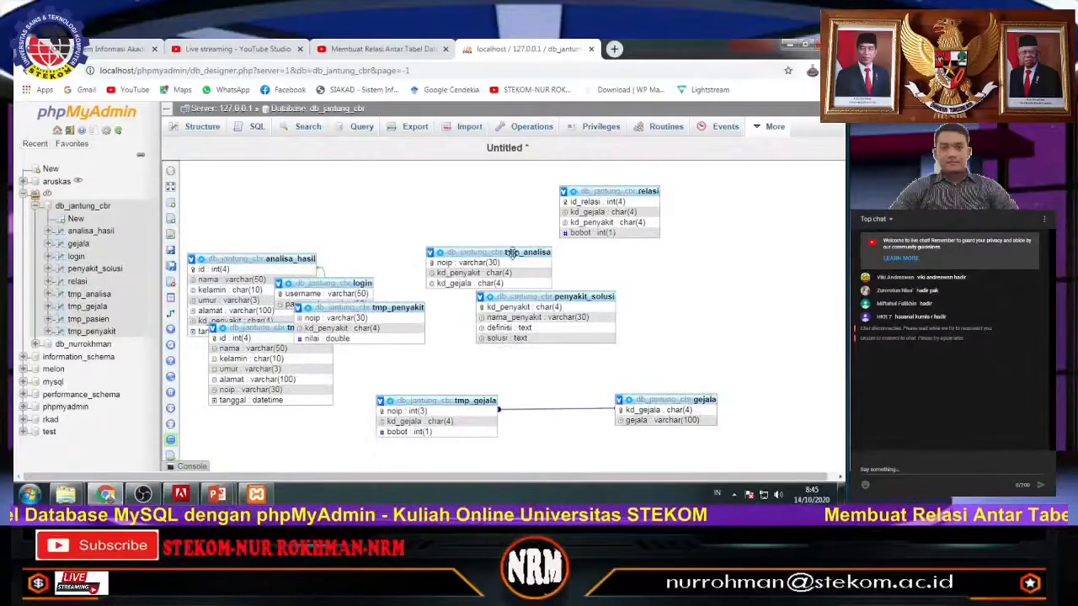
Arrange tmp_analisa, relasi and penyakit_solusi in a row along the diagram's top, and move login, tmp_penyakit and tmp_pasien into free space beneath them
left_click_drag(512, 252, 390, 173)
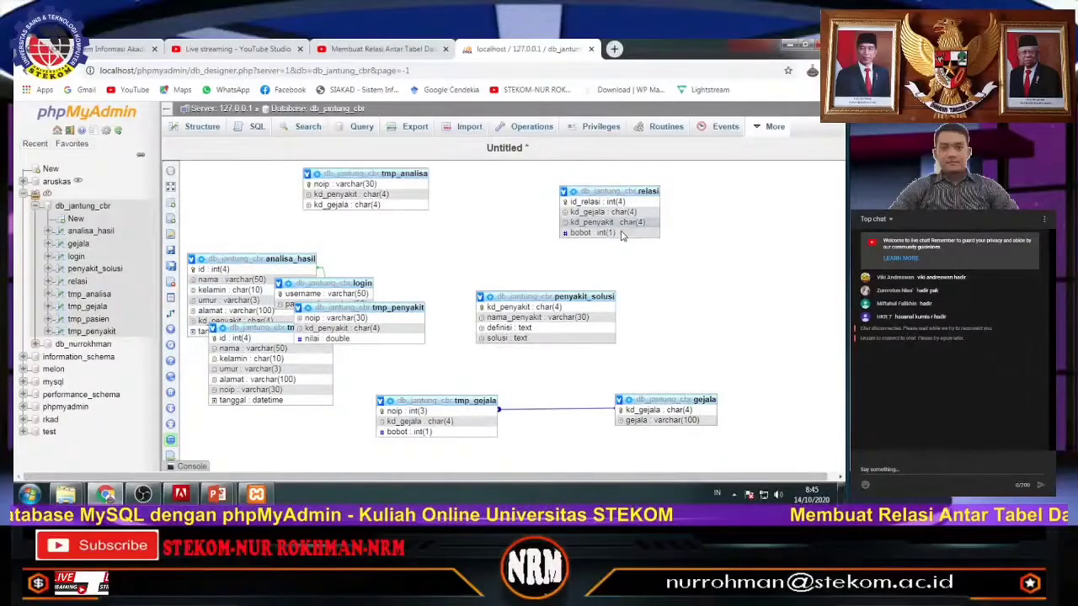
left_click_drag(598, 191, 527, 173)
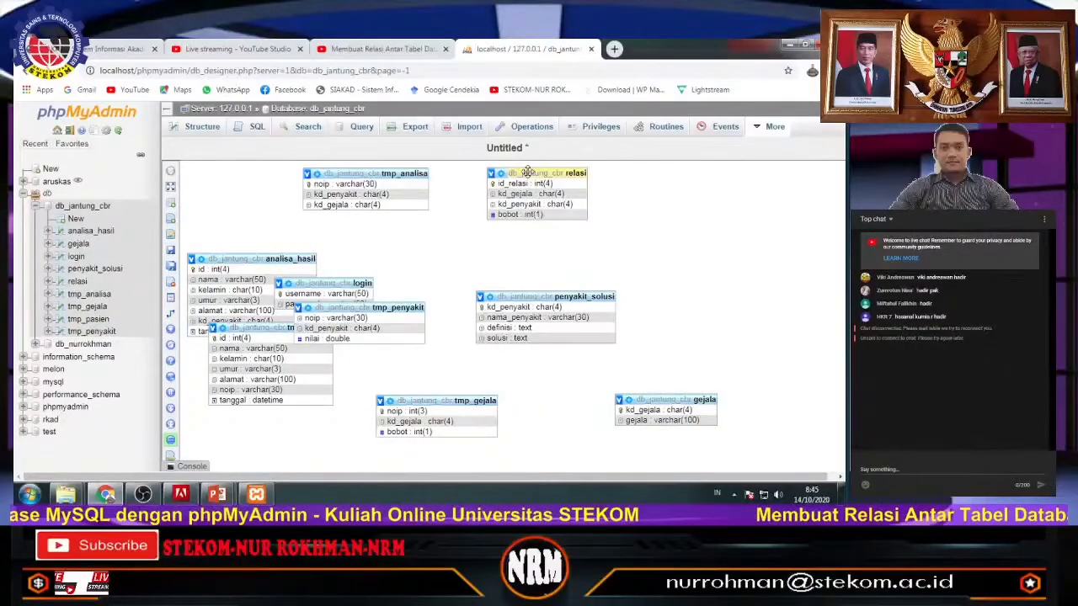
left_click_drag(567, 296, 703, 179)
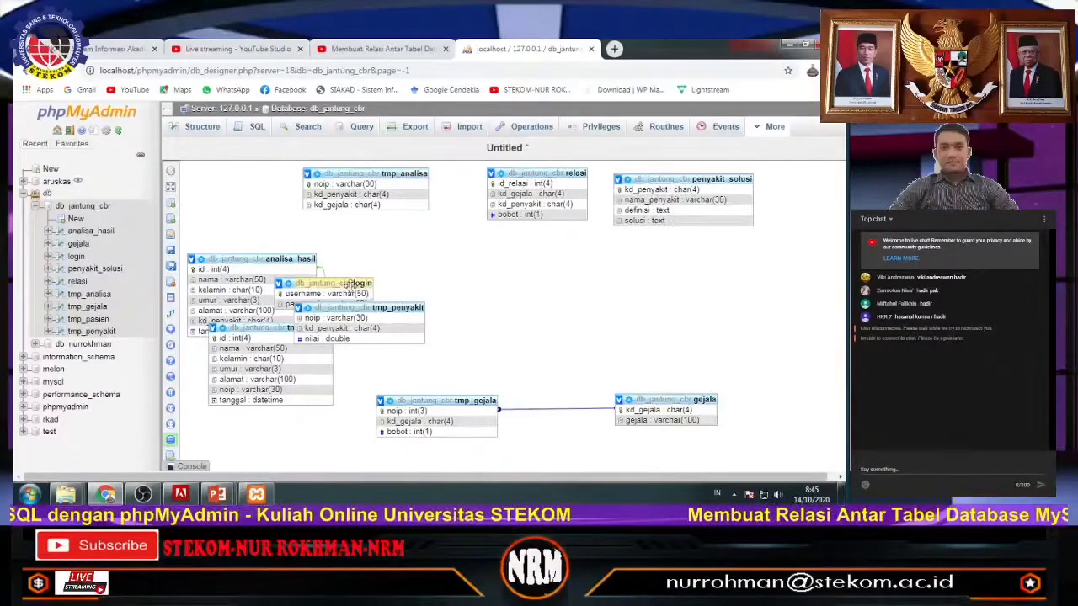
left_click_drag(352, 286, 517, 257)
left_click_drag(381, 307, 724, 241)
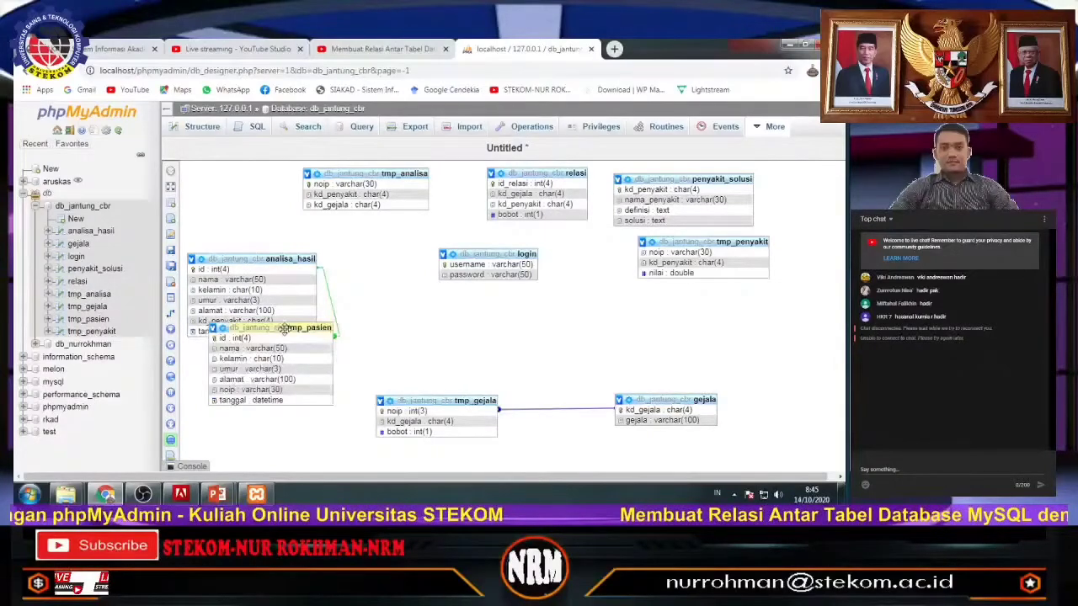
left_click_drag(285, 328, 495, 301)
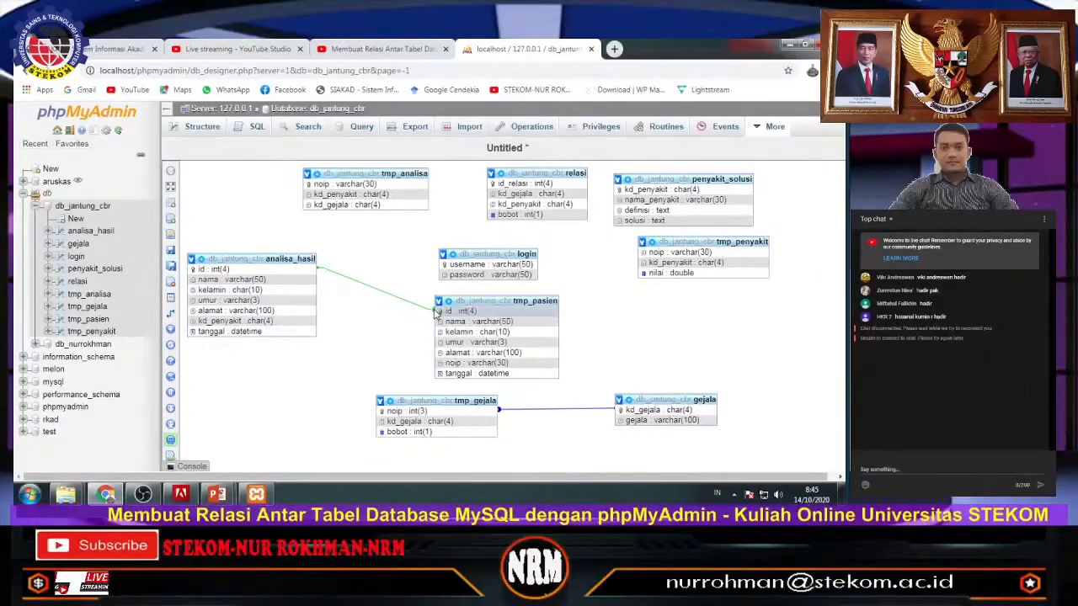
Reload the Designer and spread penyakit_solusi, tmp_penyakit, tmp_pasien and analisa_hasil apart so they no longer overlap
key("F5")
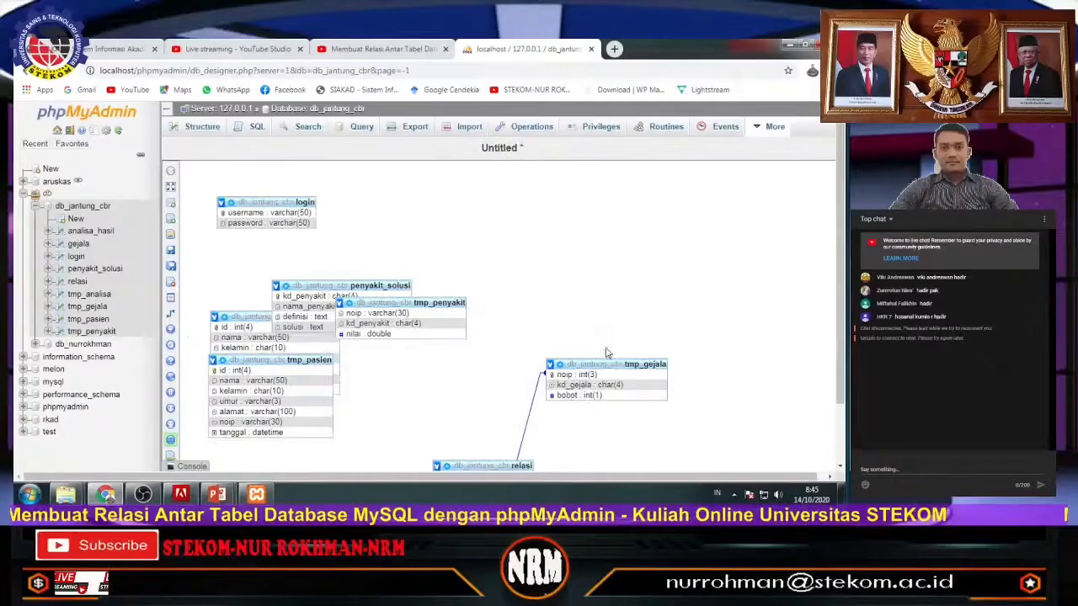
left_click_drag(370, 285, 426, 178)
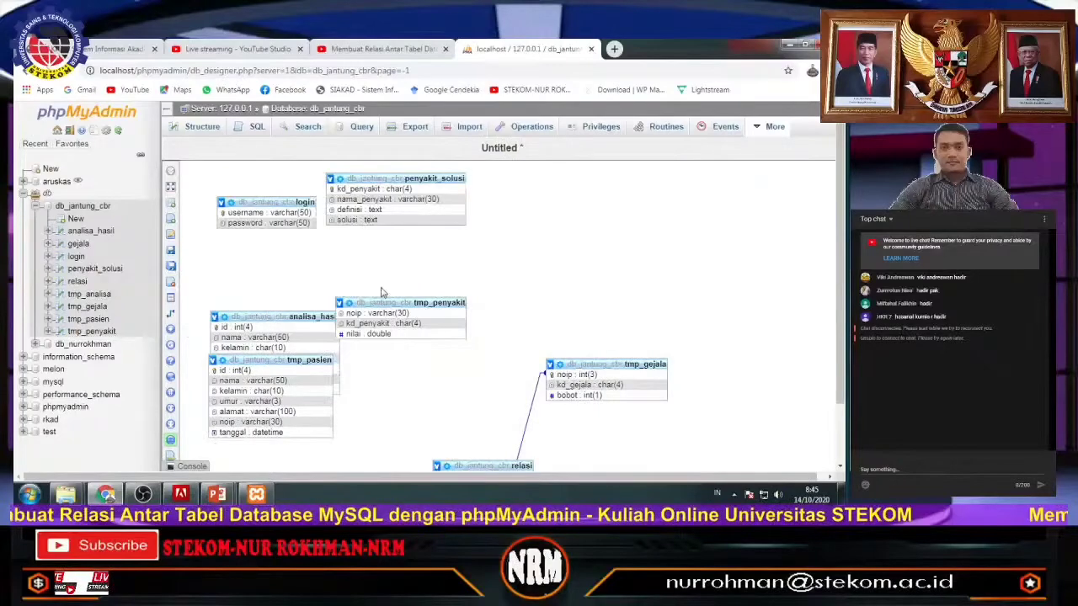
left_click_drag(383, 302, 541, 223)
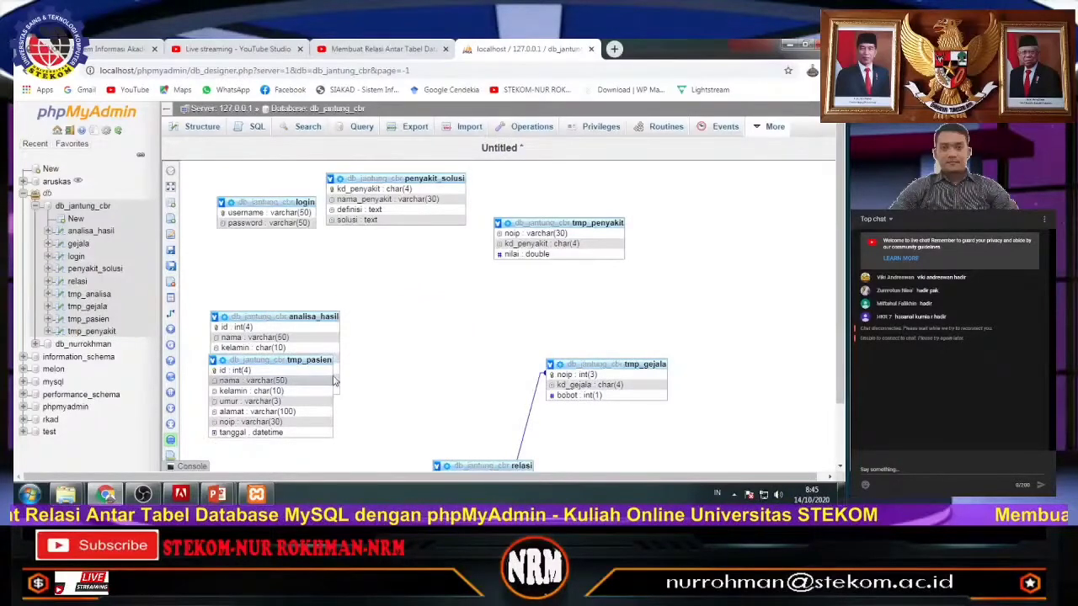
left_click_drag(324, 361, 496, 306)
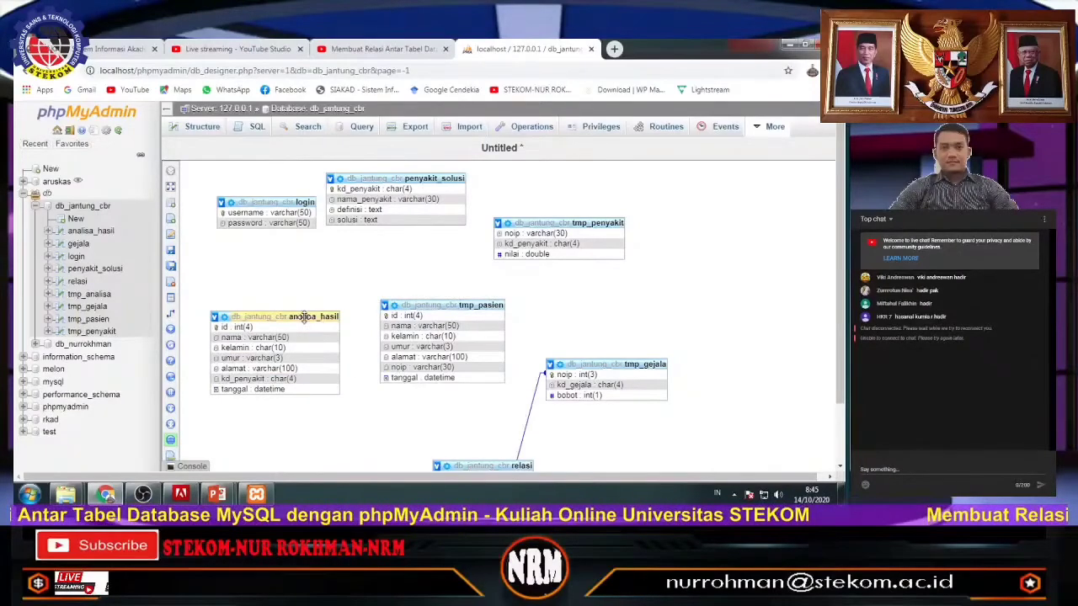
left_click_drag(303, 316, 299, 273)
Stack tmp_analisa below analisa_hasil, place gejala beneath them and relasi below tmp_gejala, and nudge tmp_pasien upward
scroll(657, 301, "down", 2)
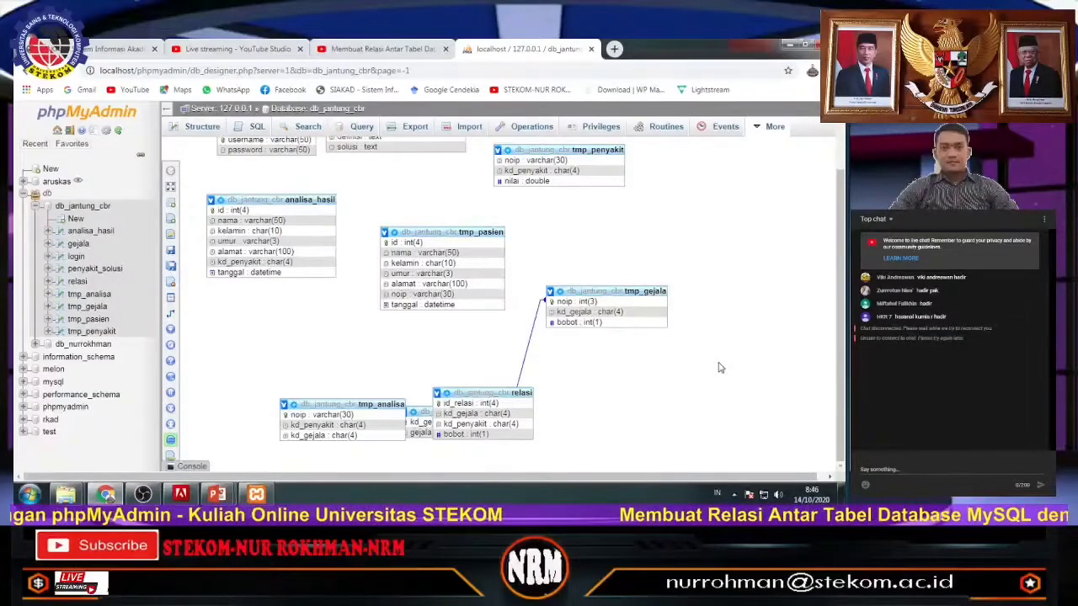
left_click_drag(342, 405, 269, 307)
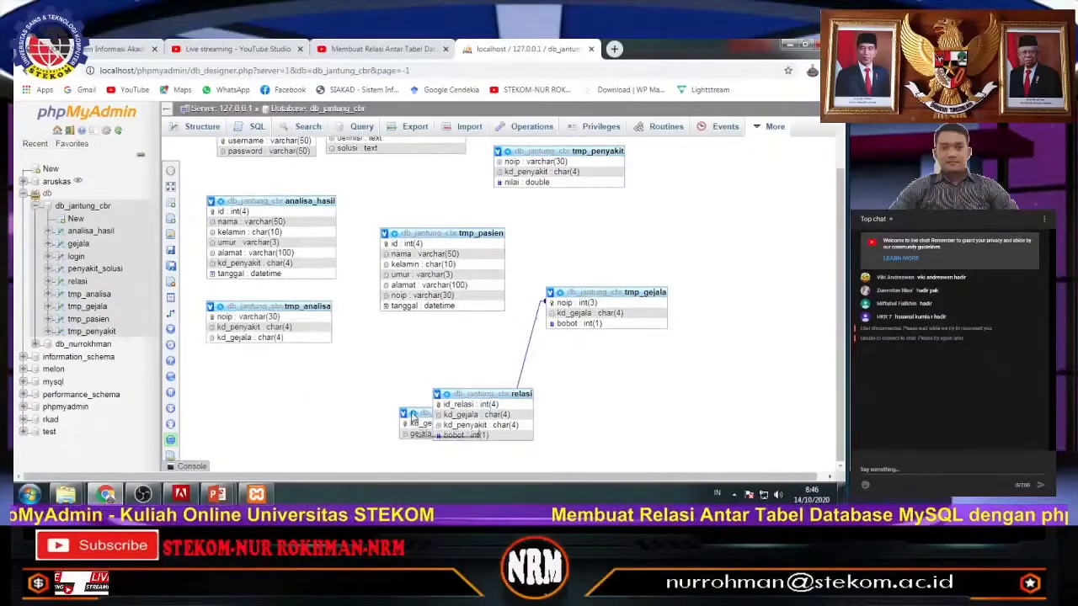
left_click_drag(412, 416, 243, 381)
scroll(244, 381, "up", 1)
left_click_drag(505, 425, 692, 390)
left_click_drag(480, 265, 475, 246)
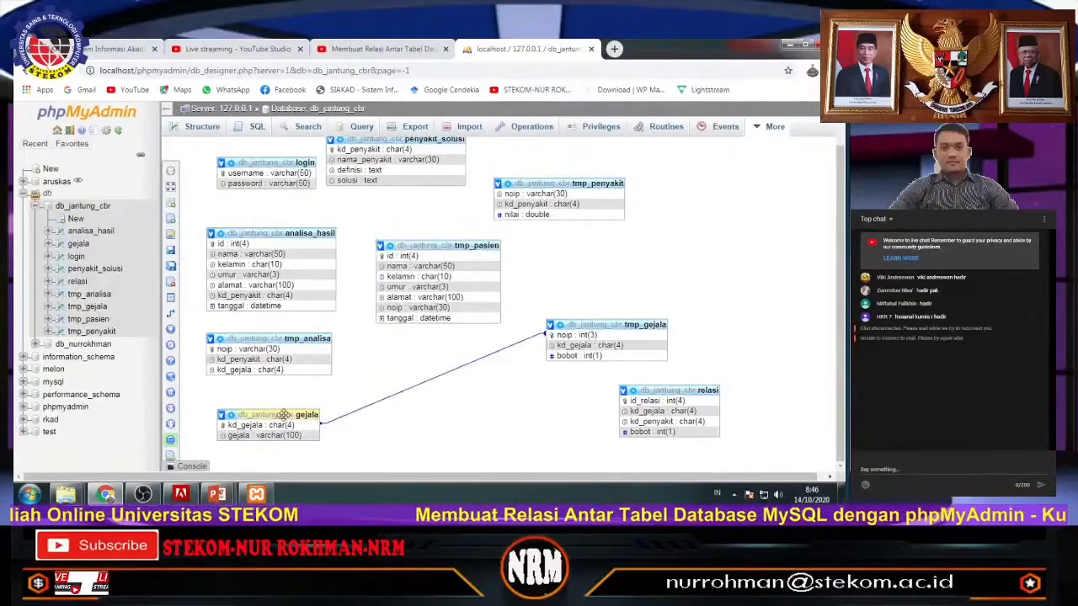
left_click_drag(284, 414, 372, 405)
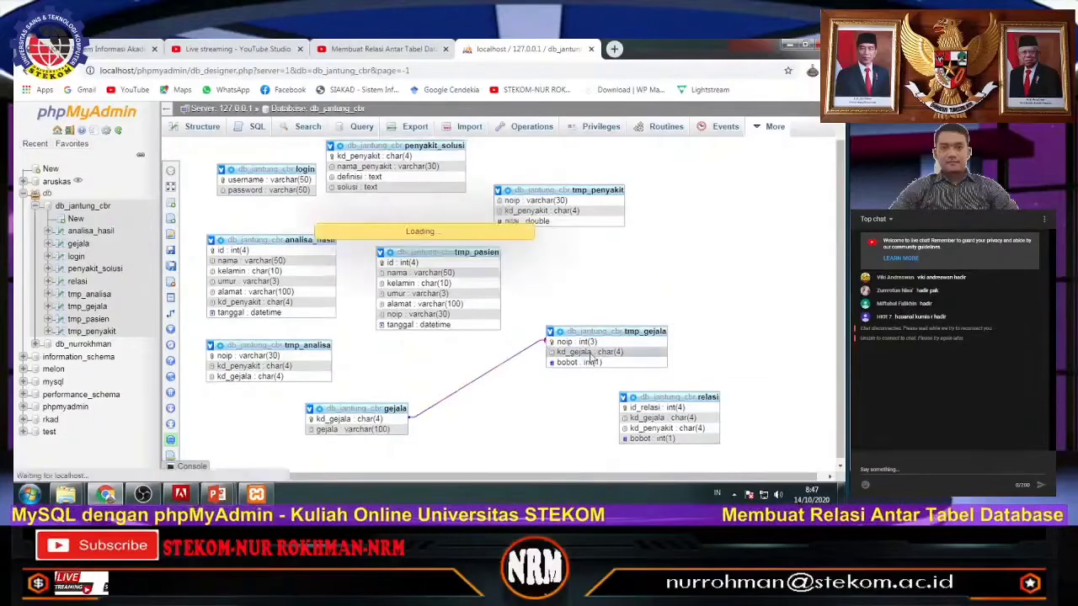
Separate the overlapping tables by moving tmp_analisa, gejala, tmp_penyakit, relasi and penyakit_solusi into free space in the diagram
scroll(674, 345, "down", 1)
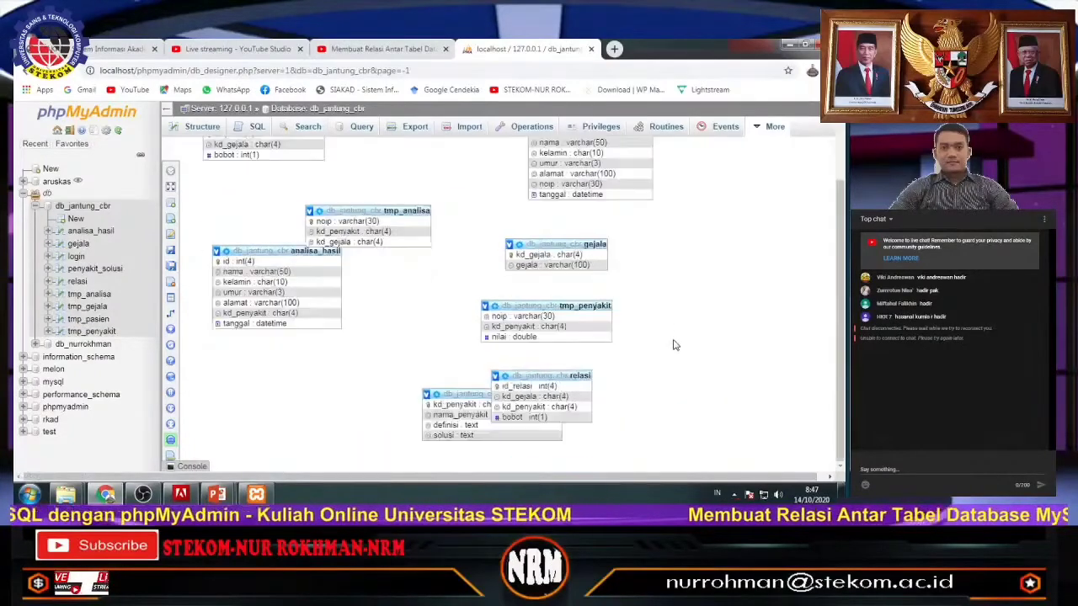
scroll(673, 346, "up", 1)
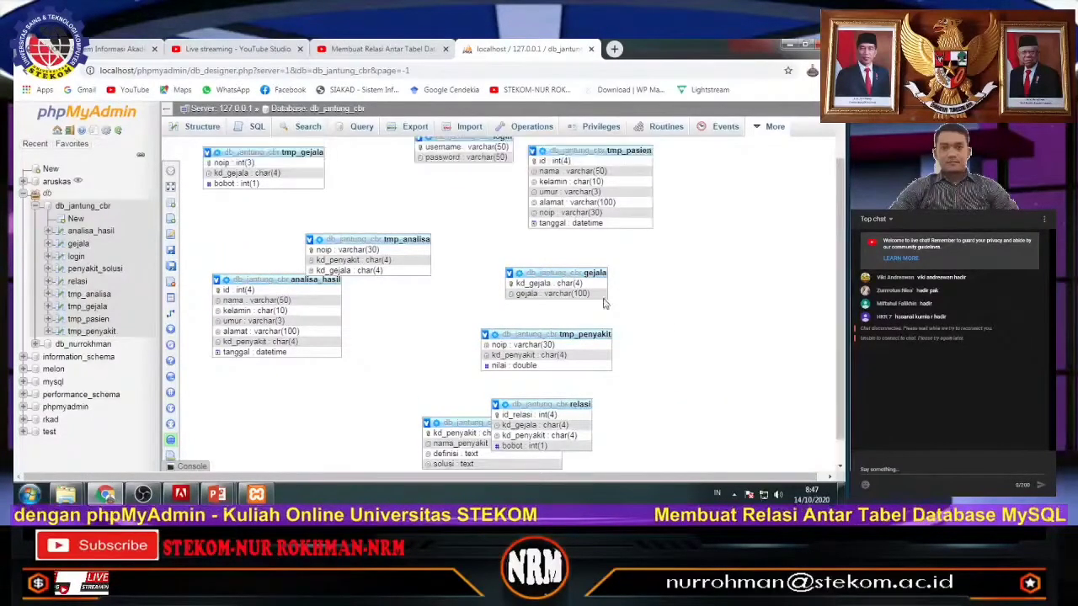
left_click_drag(380, 240, 393, 196)
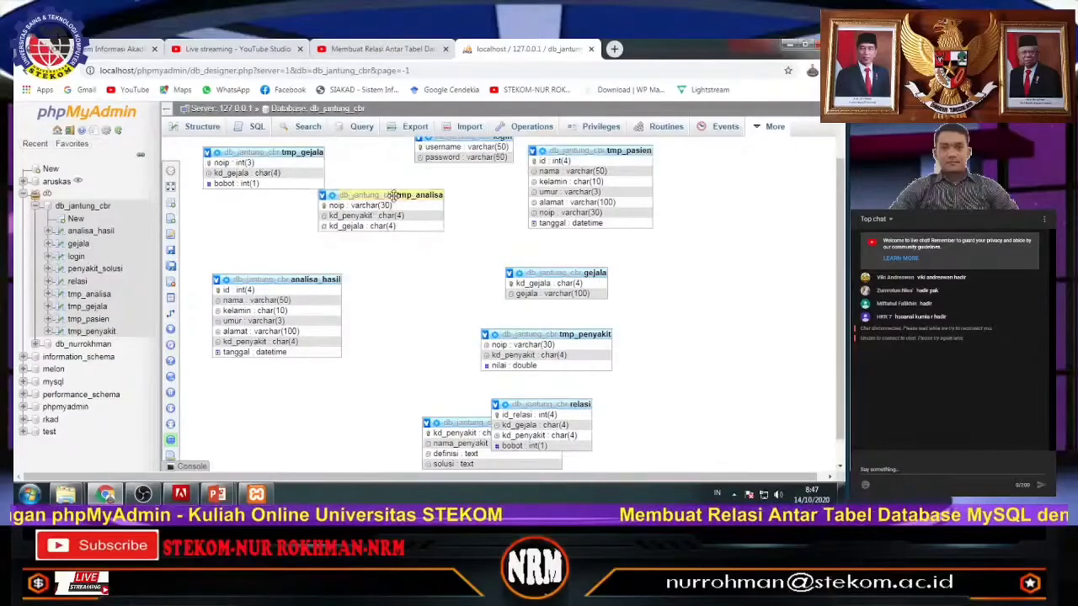
left_click_drag(581, 272, 754, 262)
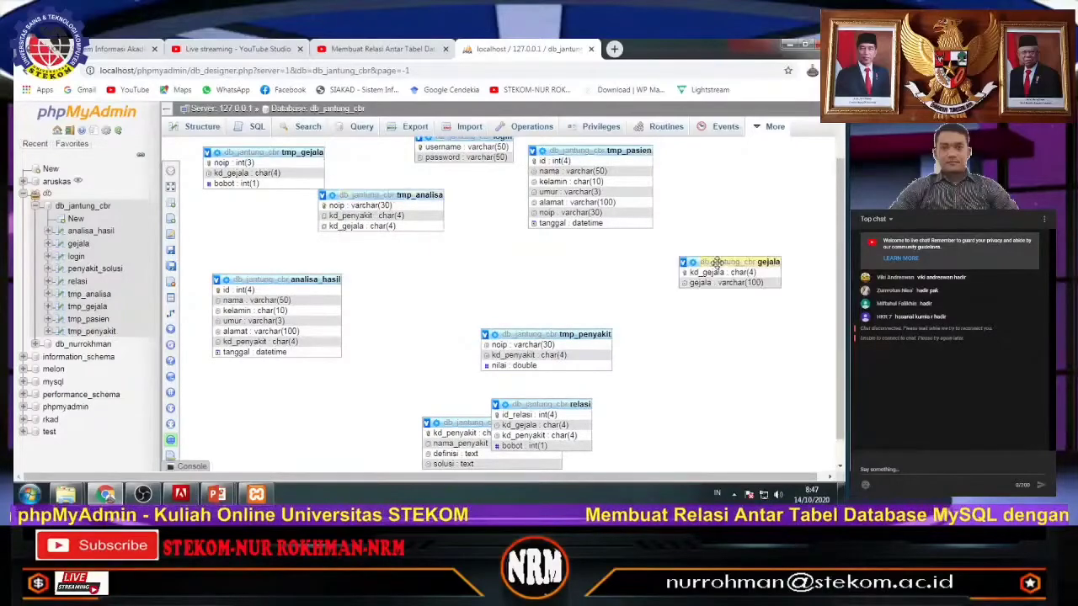
left_click_drag(566, 333, 618, 275)
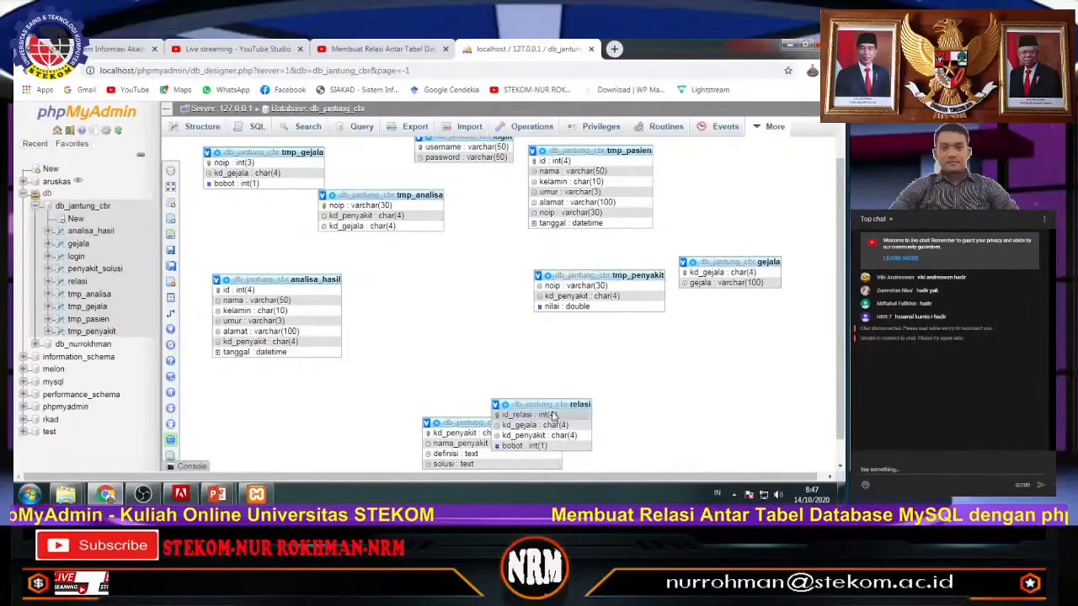
left_click_drag(552, 411, 712, 333)
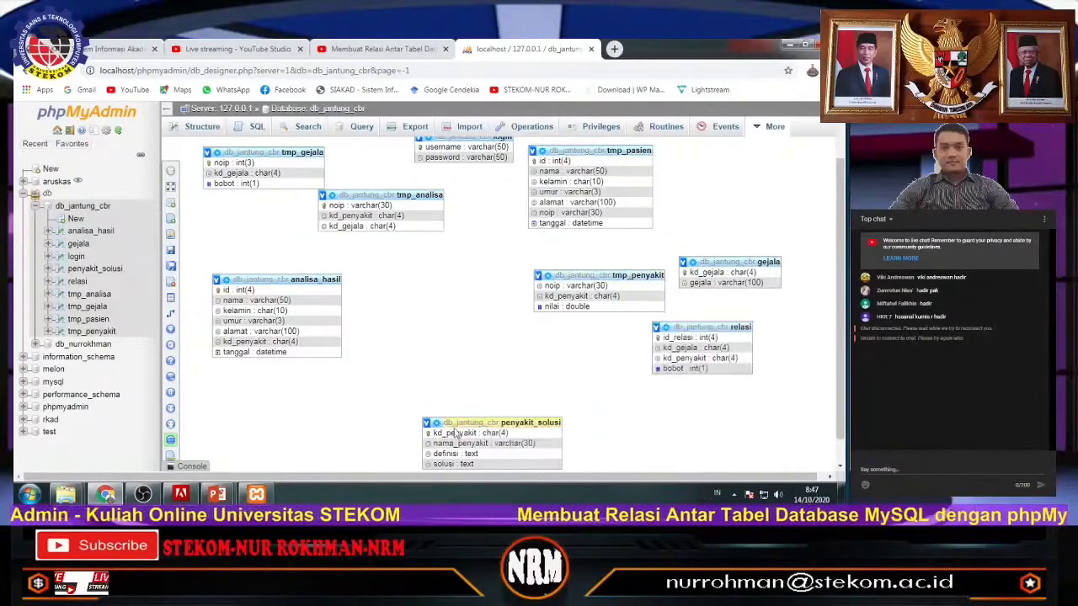
left_click_drag(455, 433, 405, 349)
scroll(624, 320, "up", 1)
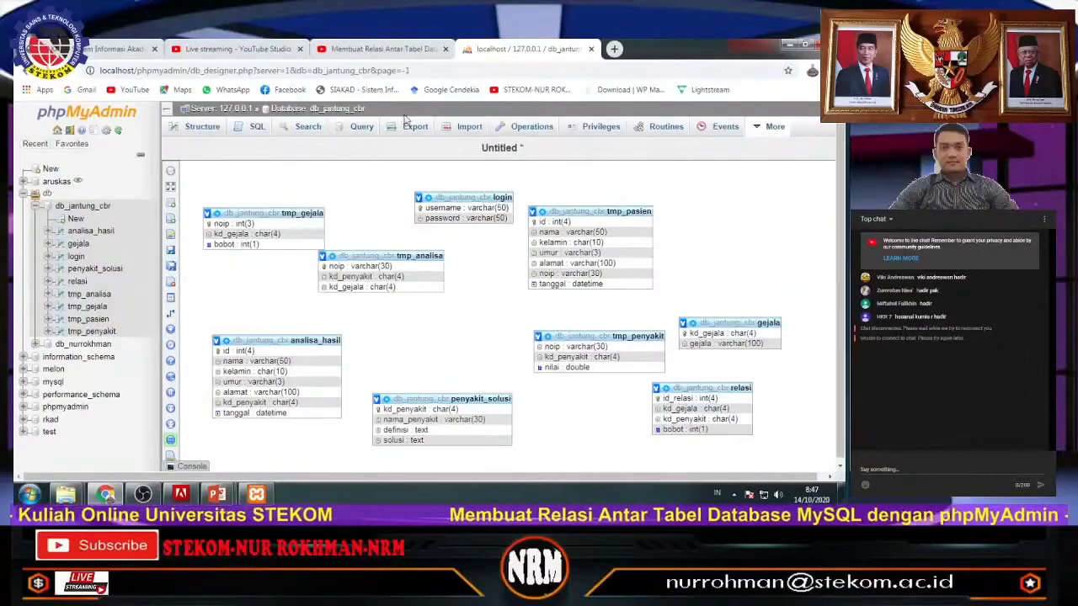
Check the live stream's YouTube watch page with its chat and the stream dashboard in YouTube Studio
left_click(368, 53)
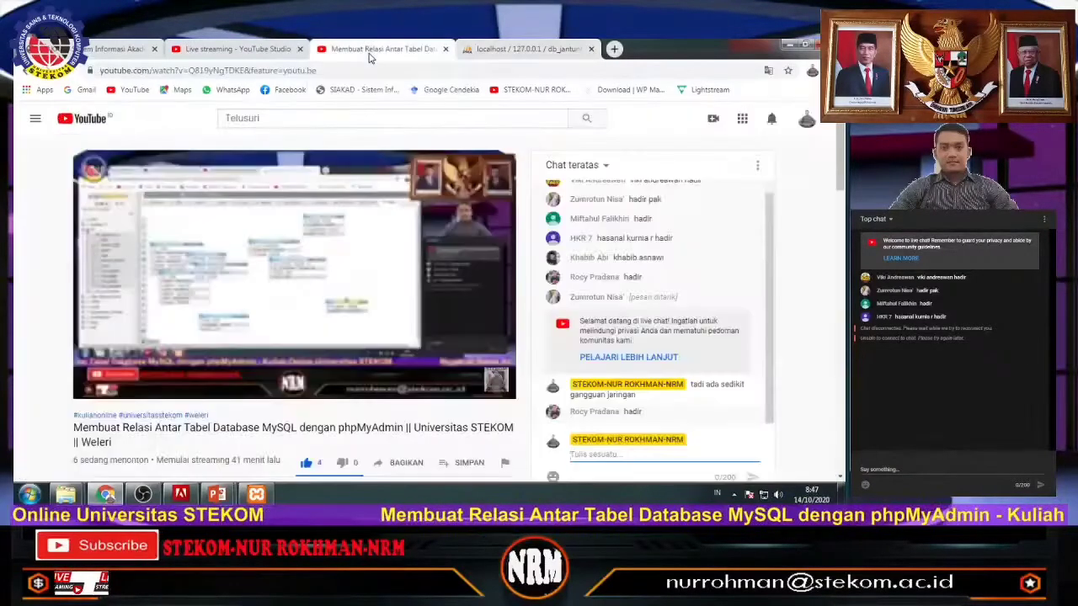
left_click(235, 51)
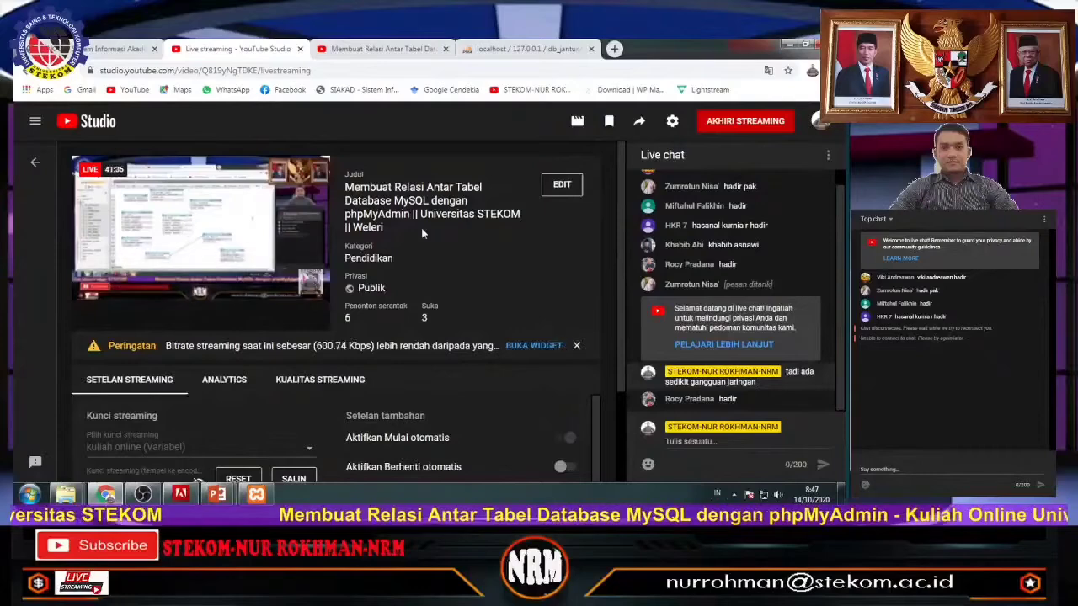
left_click(378, 48)
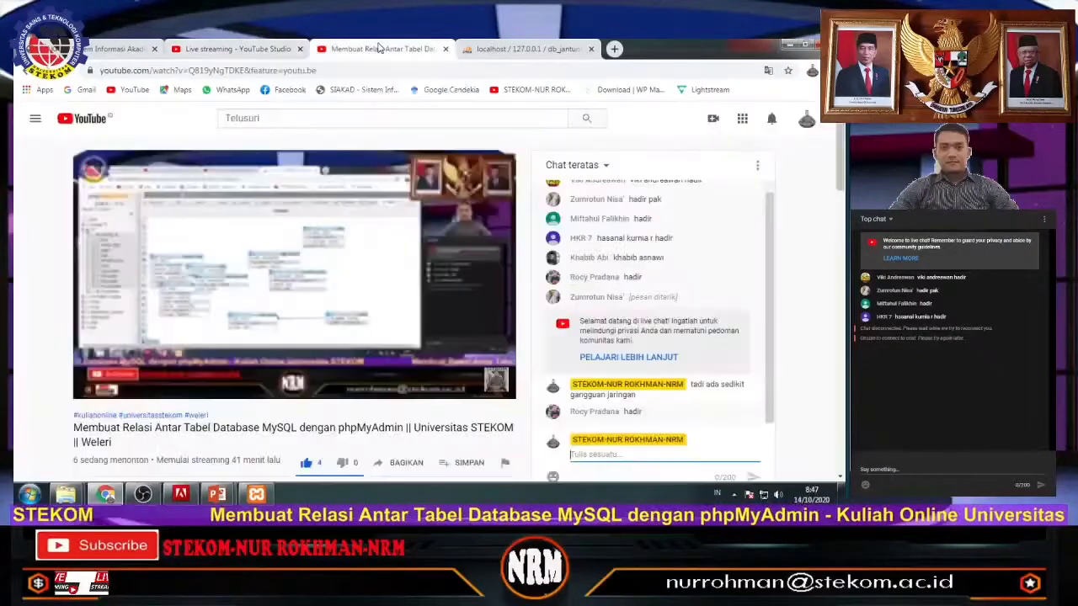
left_click(236, 48)
Switch to the PowerPoint slide show and go back to slide 5 on the requirements for relating tables
mouse_move(216, 495)
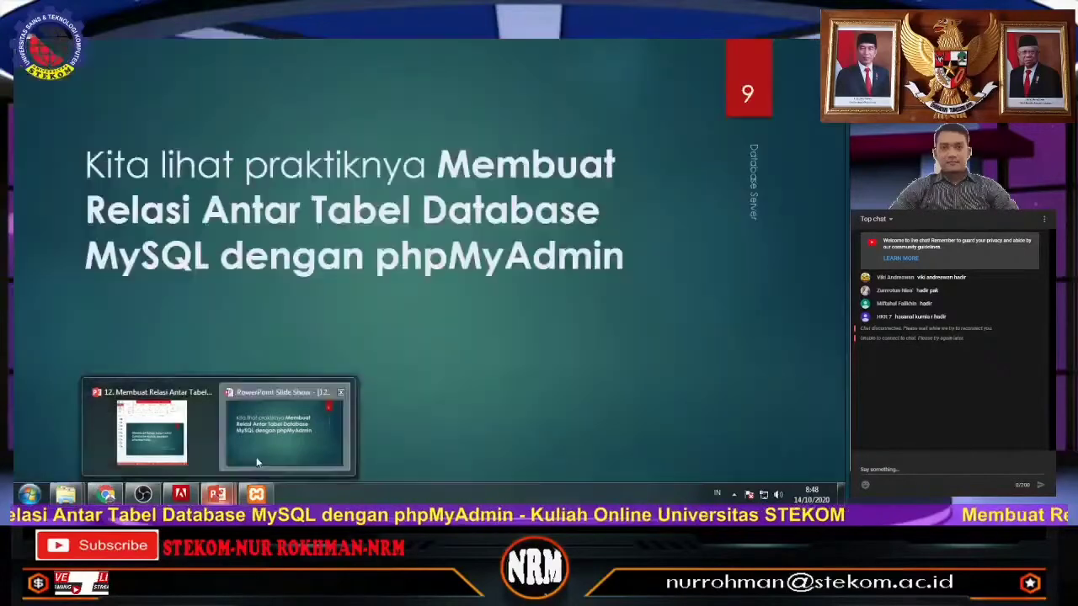
left_click(284, 431)
key("Left")
key("Left")
key("Left")
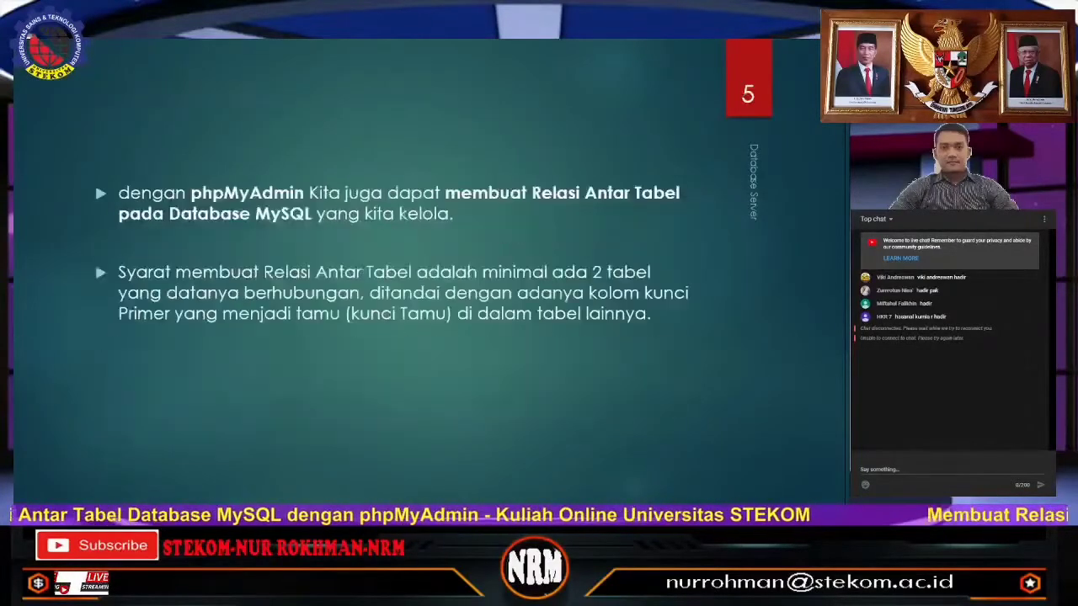